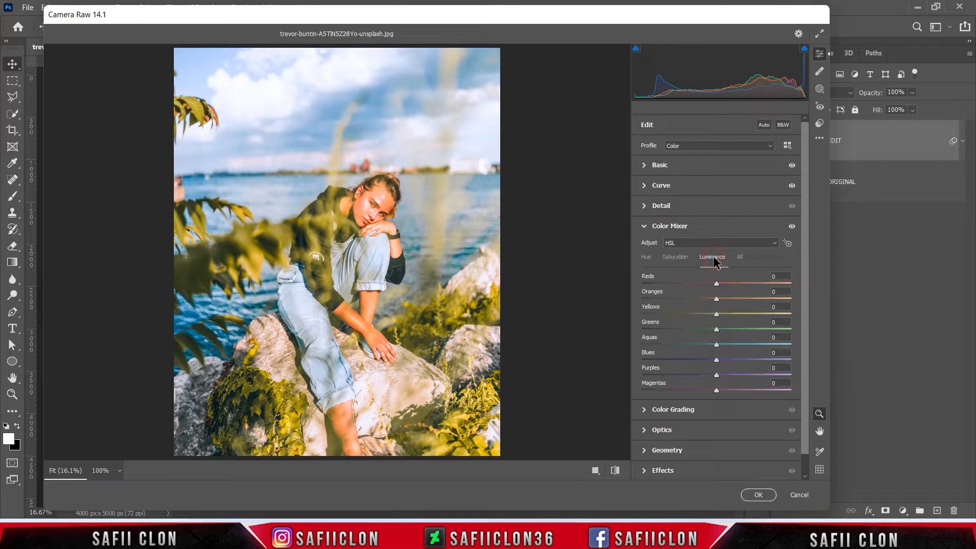
Step: Raise the Oranges luminance to +16 in the Color Mixer and compare the image with and without the mixer adjustments
{"action": "left_click_drag", "start_coordinate": [723, 301], "coordinate": [729, 303]}
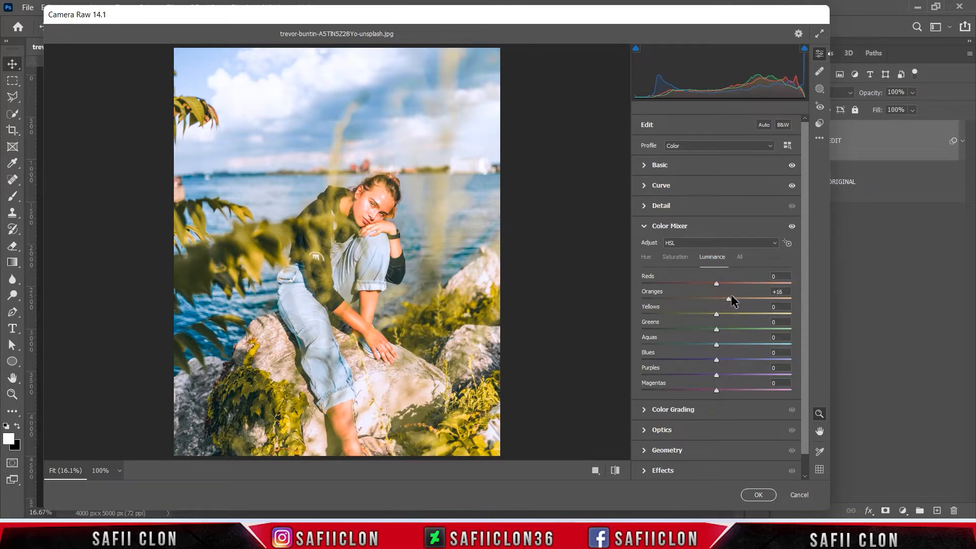
{"action": "left_click", "coordinate": [792, 227]}
{"action": "left_click", "coordinate": [792, 227]}
Step: Color grade the shadows with a hue of 267 and a saturation of 29
{"action": "left_click_drag", "start_coordinate": [805, 275], "coordinate": [807, 308]}
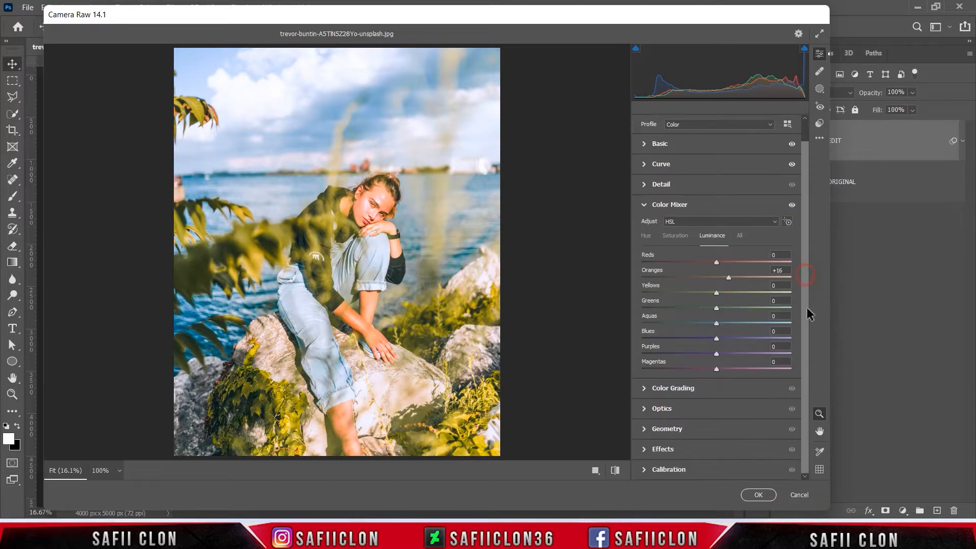
{"action": "left_click", "coordinate": [690, 392]}
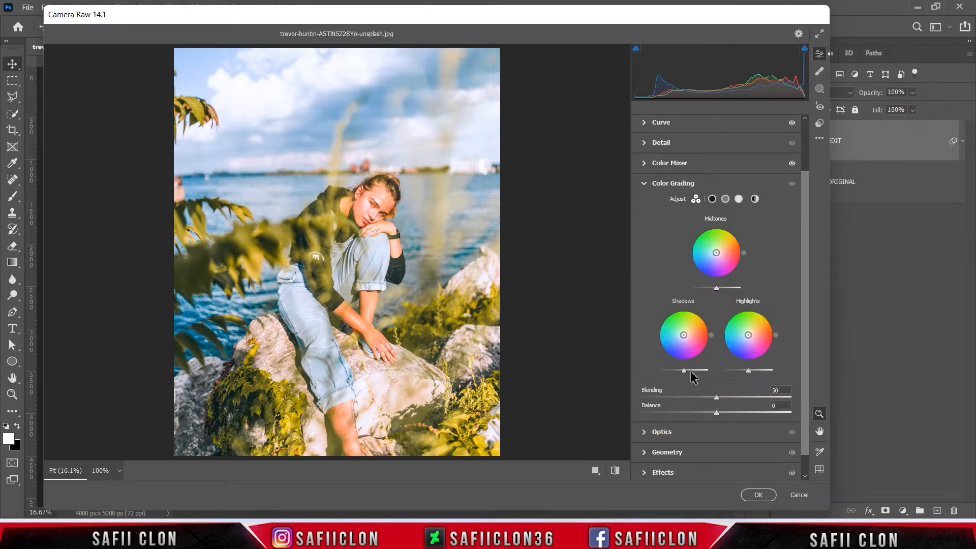
{"action": "left_click", "coordinate": [712, 199]}
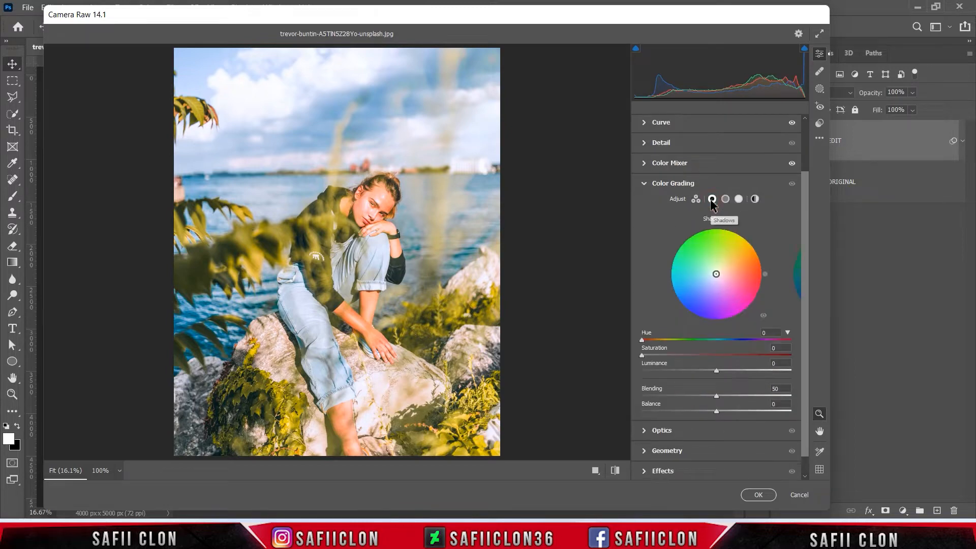
{"action": "left_click_drag", "start_coordinate": [643, 340], "coordinate": [752, 339]}
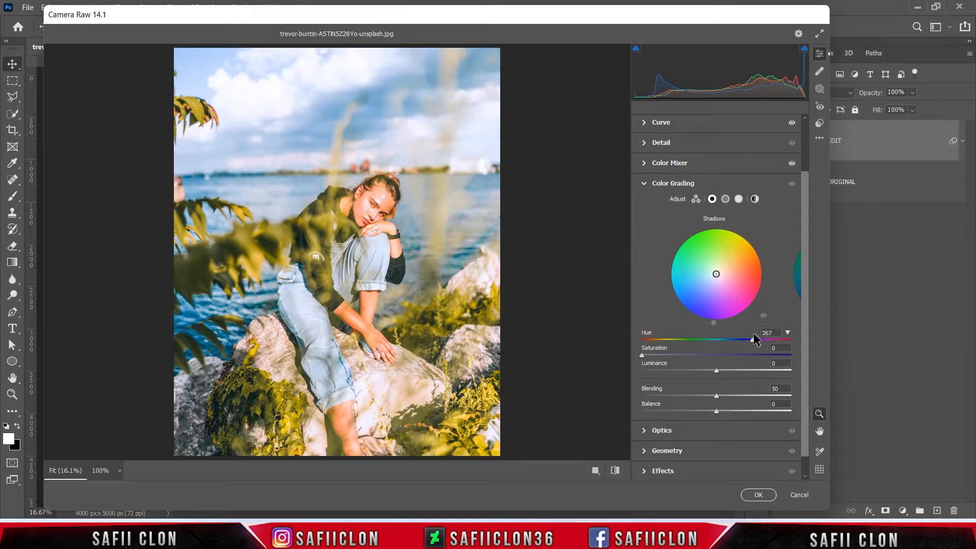
{"action": "left_click_drag", "start_coordinate": [644, 358], "coordinate": [686, 360]}
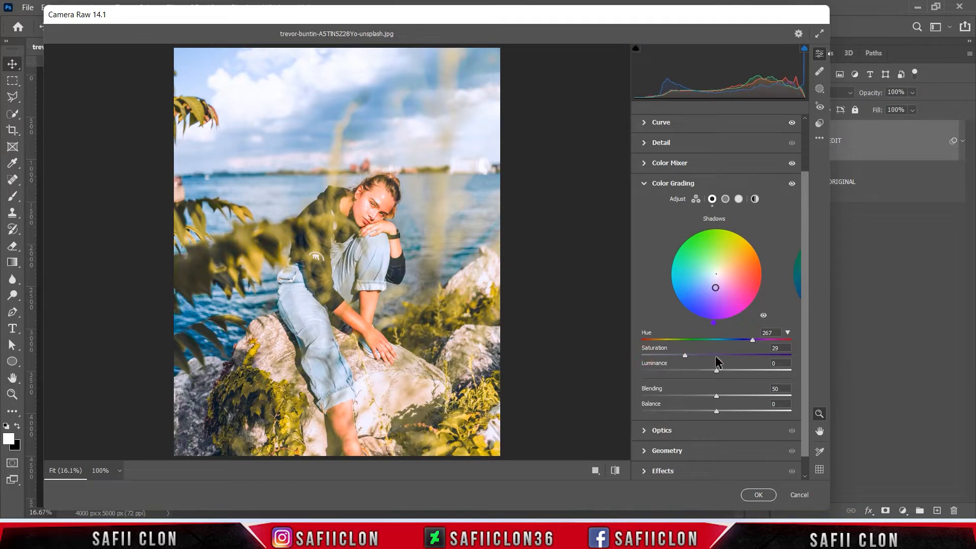
Step: Color grade the highlights with hue 58 and saturation 14, and set Blending to 60
{"action": "left_click", "coordinate": [738, 198]}
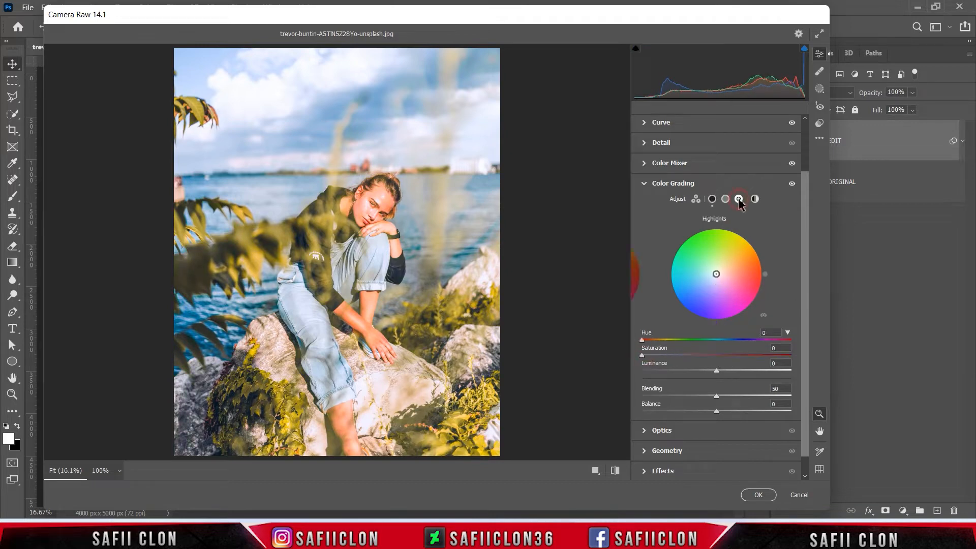
{"action": "left_click", "coordinate": [644, 340]}
{"action": "left_click_drag", "start_coordinate": [647, 341], "coordinate": [668, 341]}
{"action": "mouse_move", "coordinate": [668, 341]}
{"action": "left_mouse_down"}
{"action": "mouse_move", "coordinate": [660, 357]}
{"action": "mouse_move", "coordinate": [667, 359]}
{"action": "left_mouse_up"}
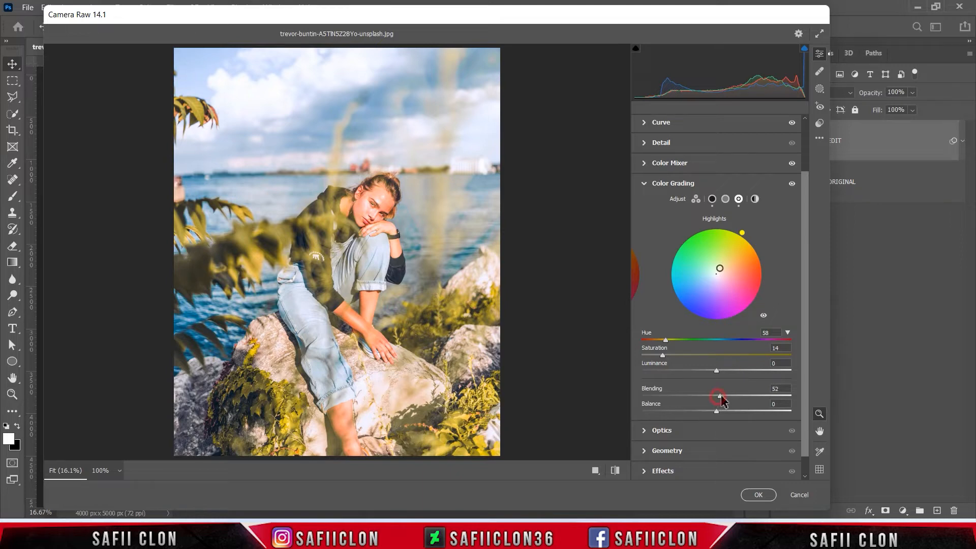
{"action": "left_click_drag", "start_coordinate": [730, 392], "coordinate": [733, 392]}
Step: Compare the photo in the different before/after views and apply the Camera Raw adjustments to the EDIT layer
{"action": "left_click", "coordinate": [594, 469]}
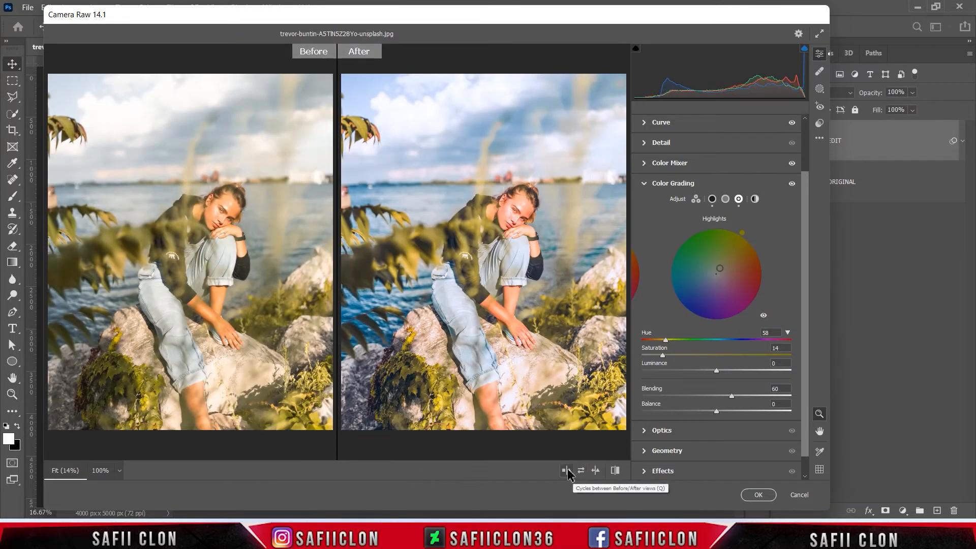
{"action": "left_click", "coordinate": [567, 471]}
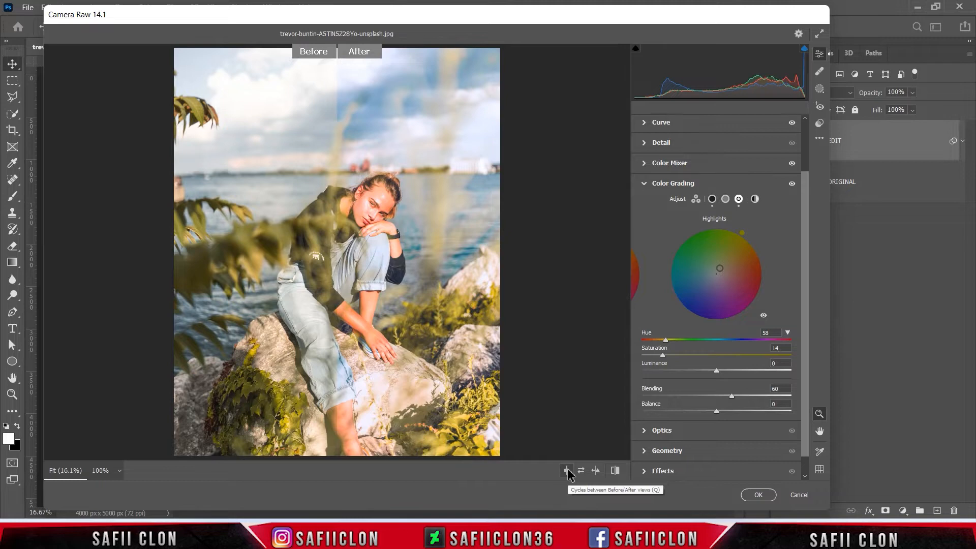
{"action": "left_click", "coordinate": [567, 470]}
{"action": "left_click", "coordinate": [567, 471]}
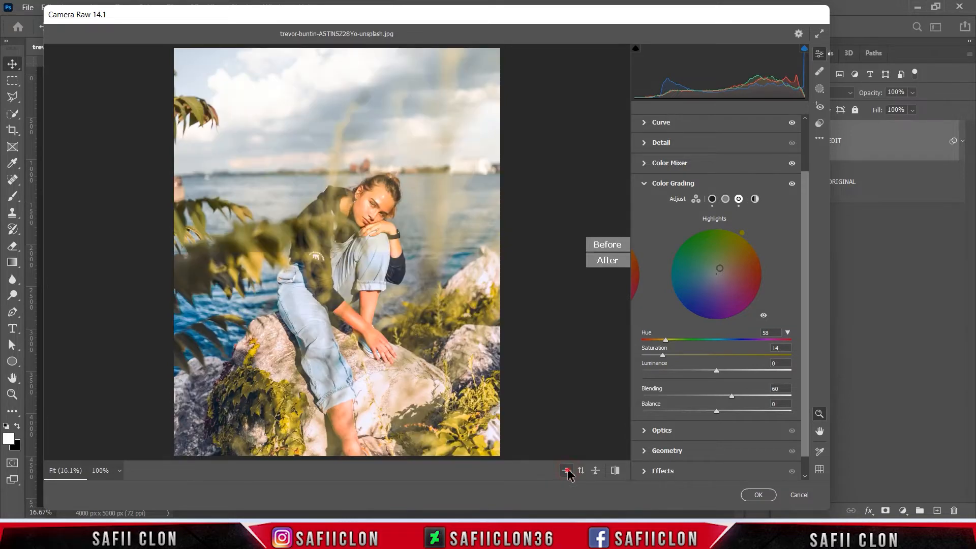
{"action": "left_click", "coordinate": [751, 499]}
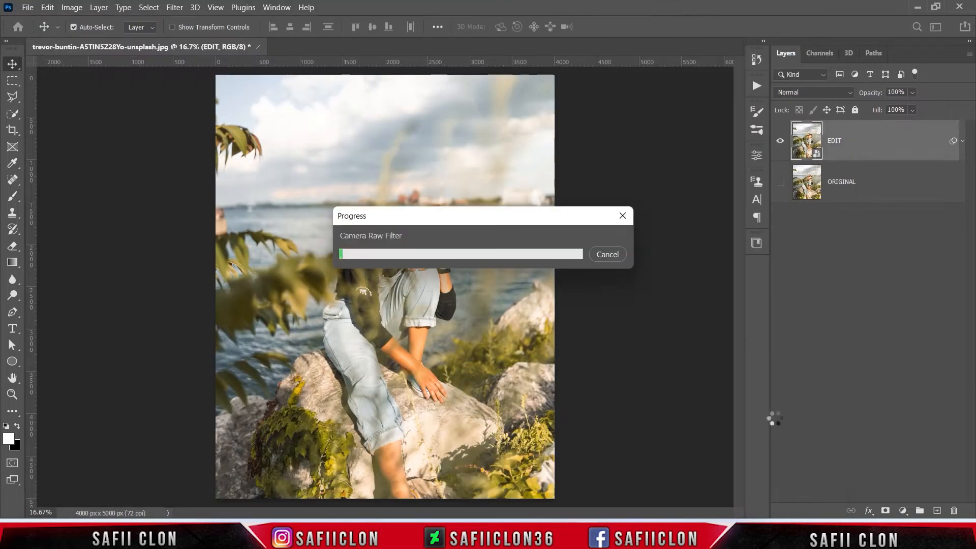
Step: Show the ORIGINAL layer, toggle the EDIT layer's visibility to compare both versions, and inspect the edited photo up close
{"action": "left_click", "coordinate": [784, 144]}
{"action": "left_click", "coordinate": [785, 145]}
{"action": "left_click", "coordinate": [780, 234]}
{"action": "left_click", "coordinate": [780, 141]}
{"action": "left_click", "coordinate": [781, 142]}
{"action": "left_click", "coordinate": [781, 141]}
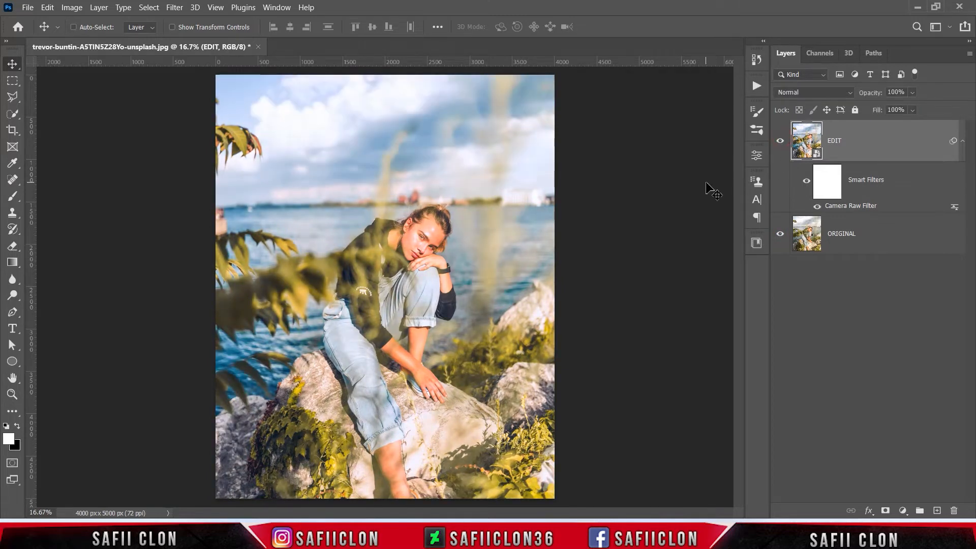
{"action": "key", "text": "ctrl+plus"}
{"action": "key", "text": "ctrl+plus"}
{"action": "key", "text": "ctrl+minus"}
Step: Reopen the EDIT layer's Camera Raw Filter and save all its default-subset settings as OUTD in the OUTD CE folder
{"action": "double_click", "coordinate": [856, 207]}
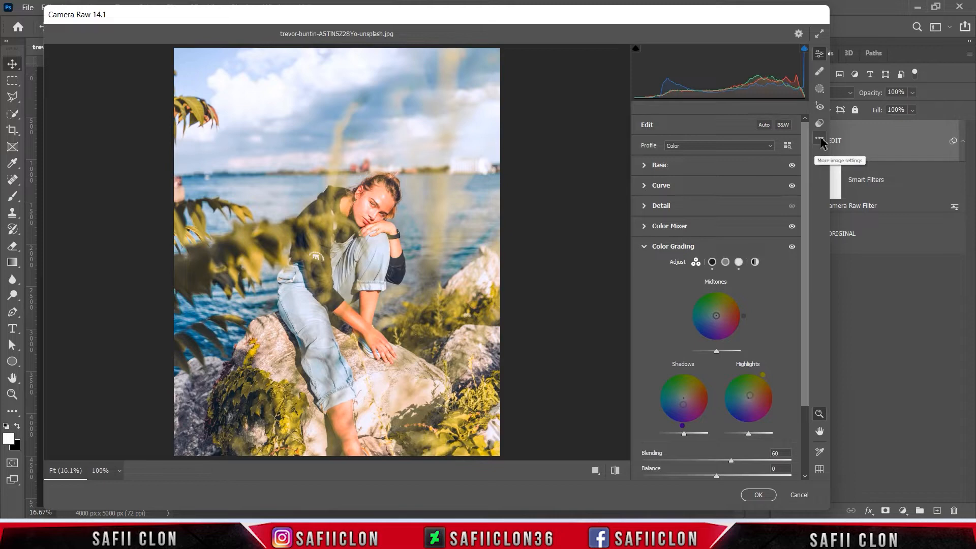
{"action": "left_click", "coordinate": [819, 138]}
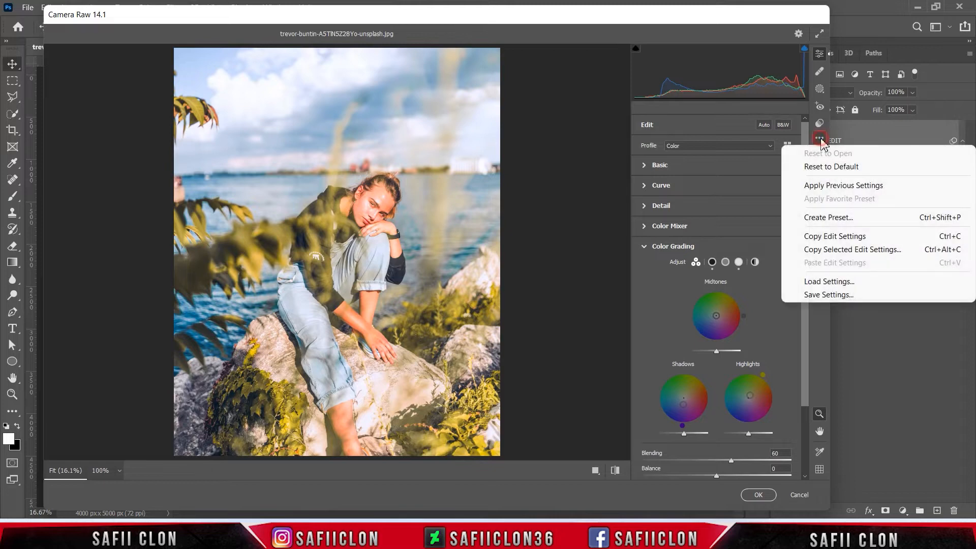
{"action": "left_click", "coordinate": [845, 295]}
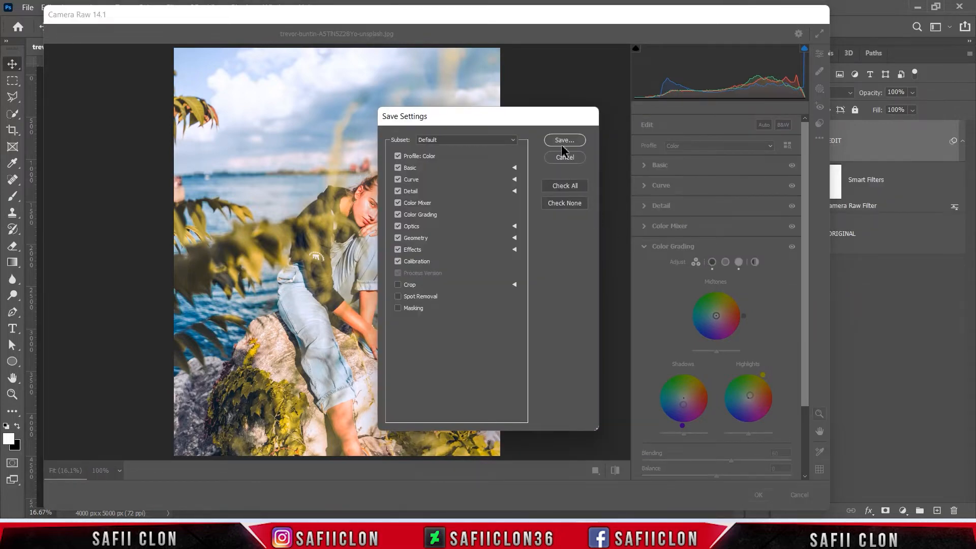
{"action": "left_click", "coordinate": [564, 140]}
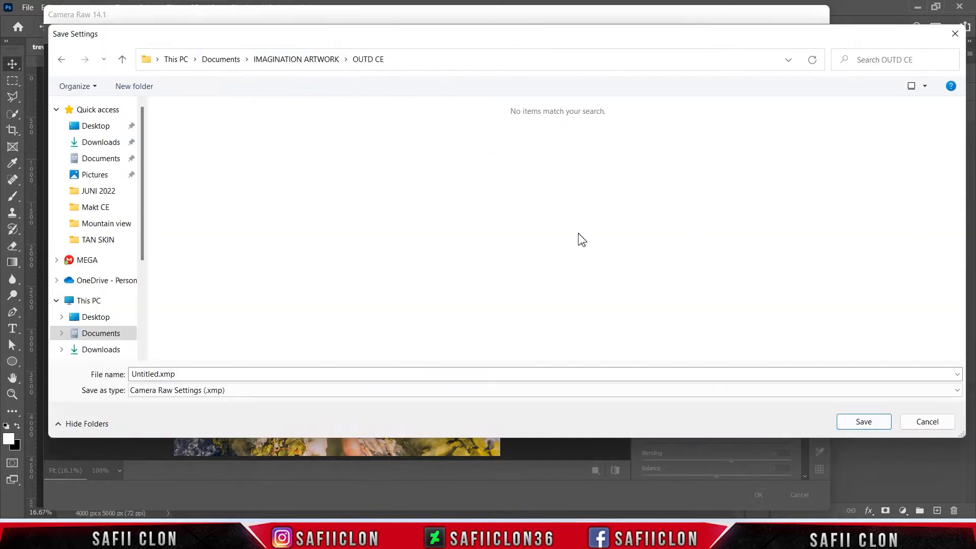
{"action": "left_click", "coordinate": [185, 373]}
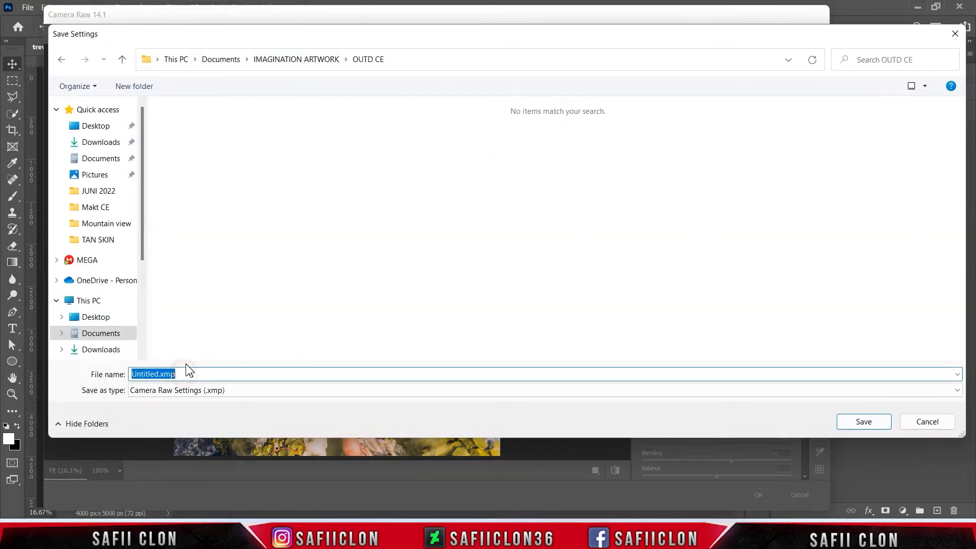
{"action": "type", "text": "O"}
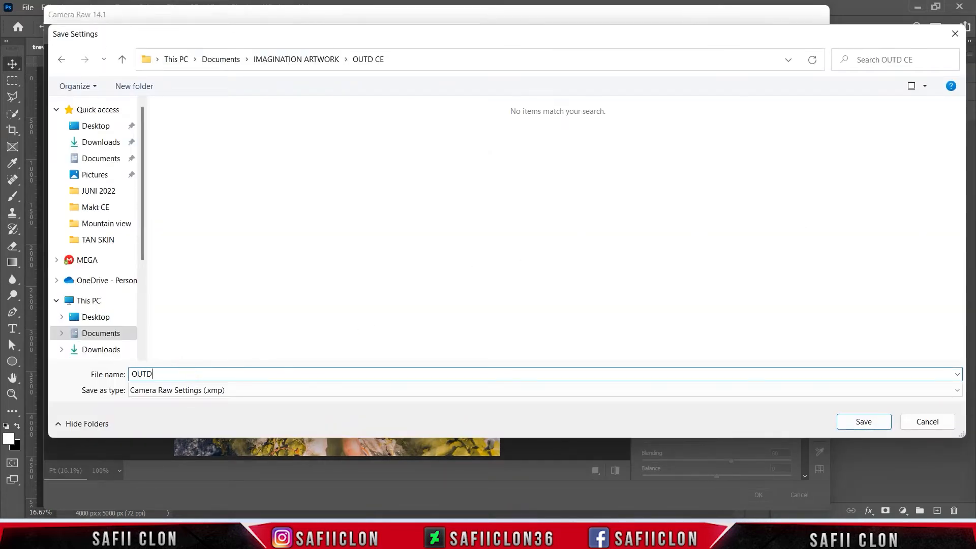
{"action": "type", "text": "UTD"}
{"action": "left_click", "coordinate": [859, 422]}
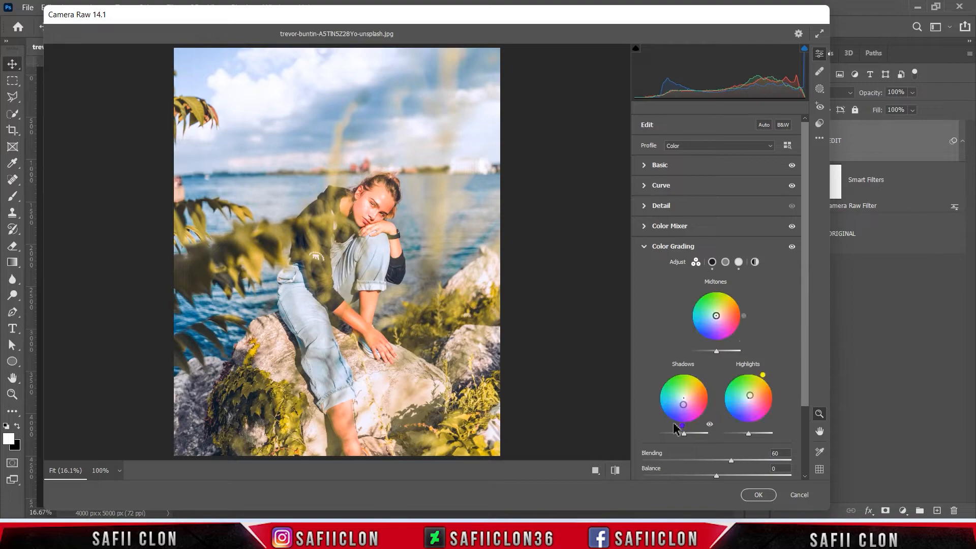
{"action": "left_click", "coordinate": [754, 494]}
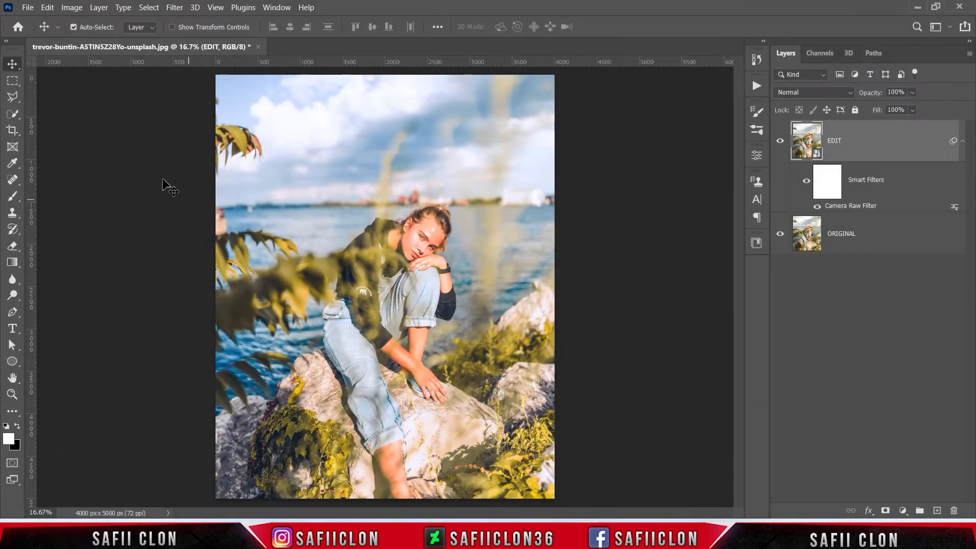
Step: Open the photo of the woman in a white dress from the OUTD CE folder
{"action": "left_click", "coordinate": [28, 7]}
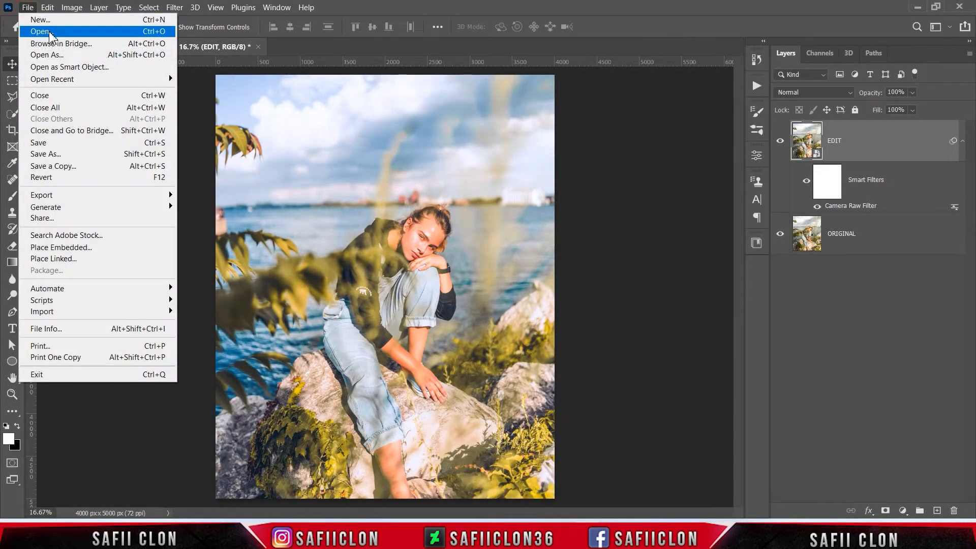
{"action": "left_click", "coordinate": [50, 33]}
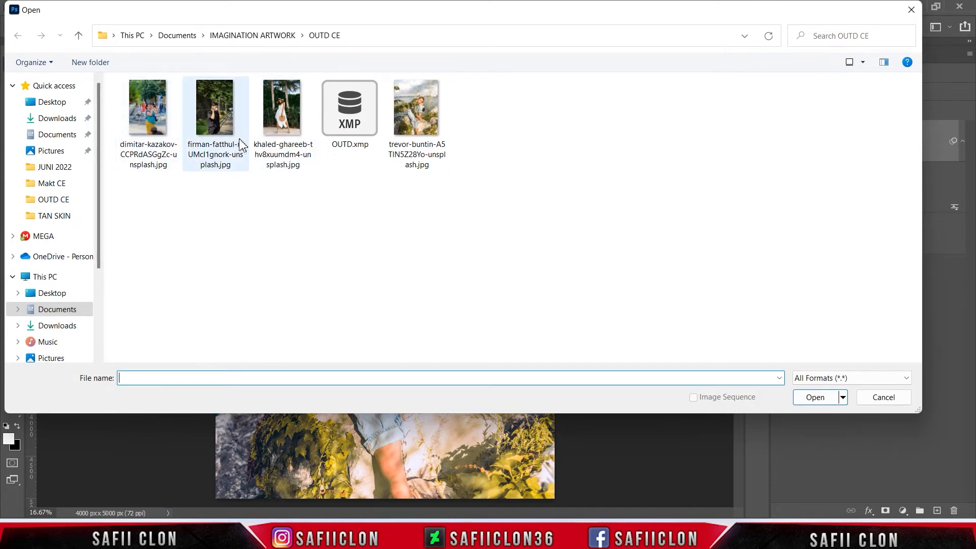
{"action": "left_click", "coordinate": [274, 143]}
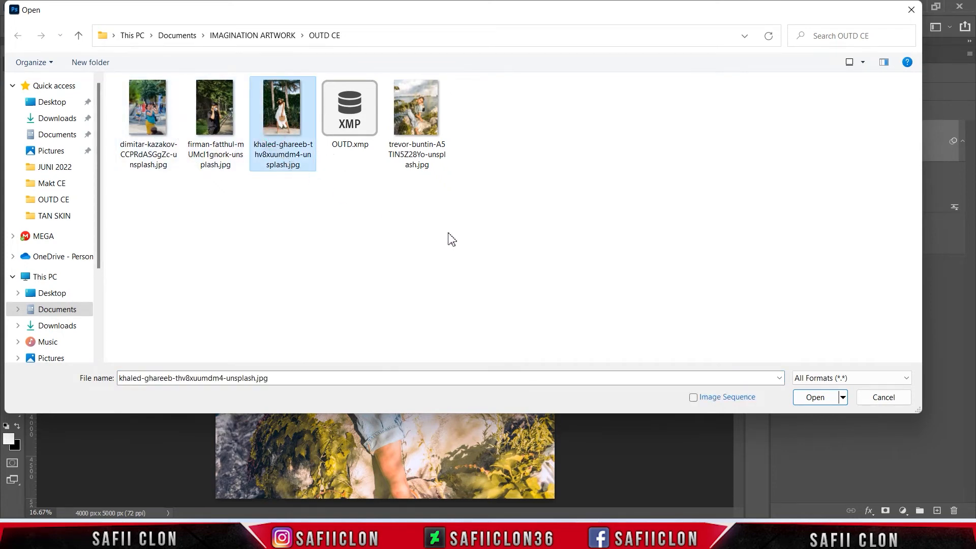
{"action": "left_click", "coordinate": [810, 397]}
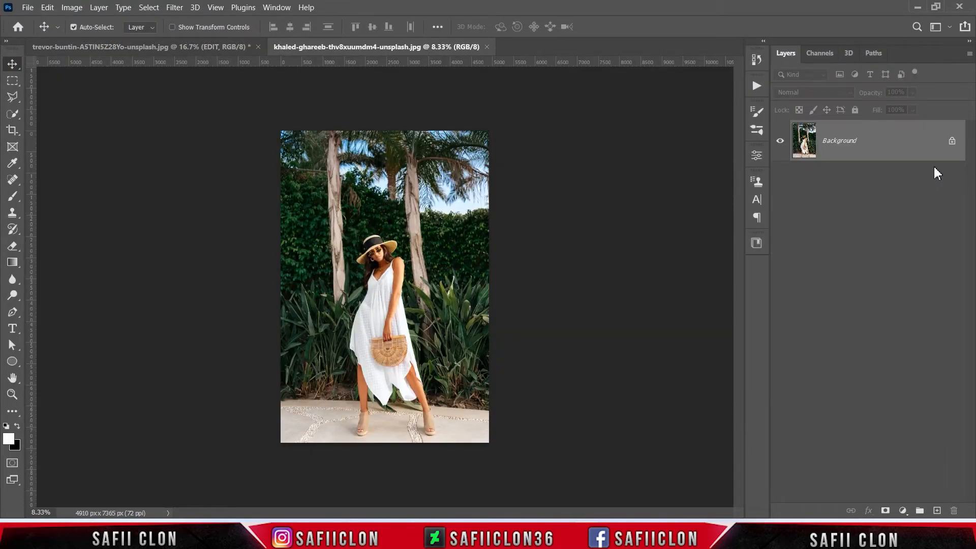
Step: Unlock the Background layer and duplicate it
{"action": "left_click", "coordinate": [951, 141]}
{"action": "left_click_drag", "start_coordinate": [852, 162], "coordinate": [805, 142]}
{"action": "key", "text": "ctrl+j"}
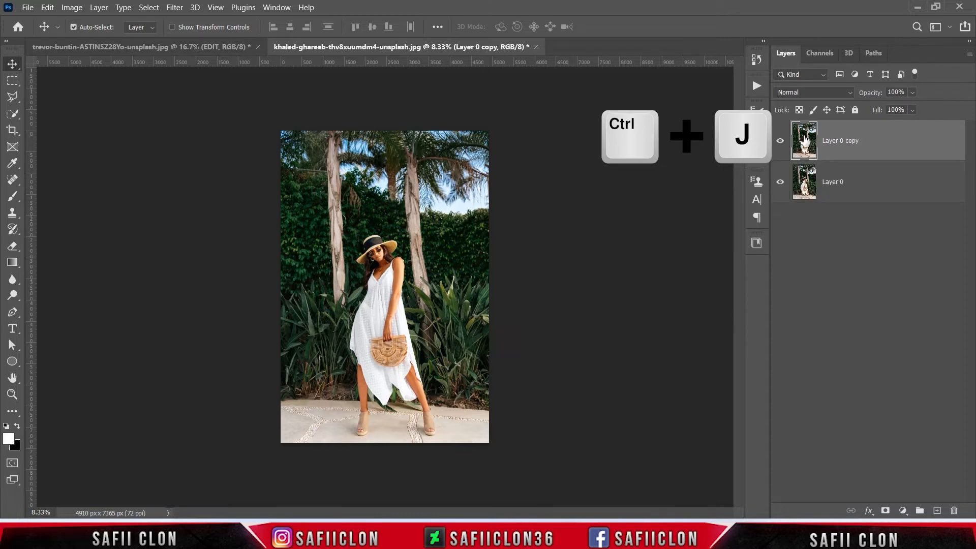
Step: Rename the duplicated layer EDIT and the layer below it ORIGINAL
{"action": "double_click", "coordinate": [841, 146]}
{"action": "type", "text": "EDIT"}
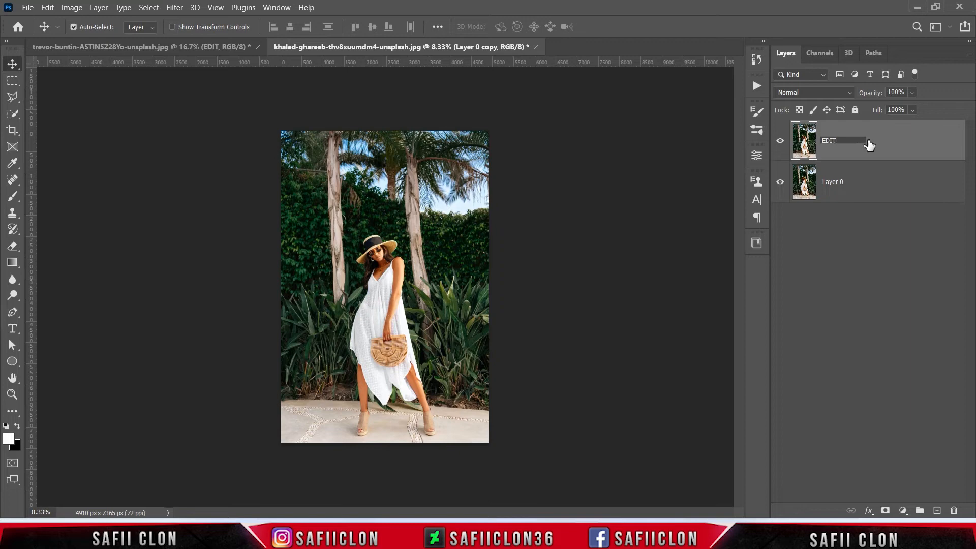
{"action": "key", "text": "Return"}
{"action": "left_click", "coordinate": [835, 184]}
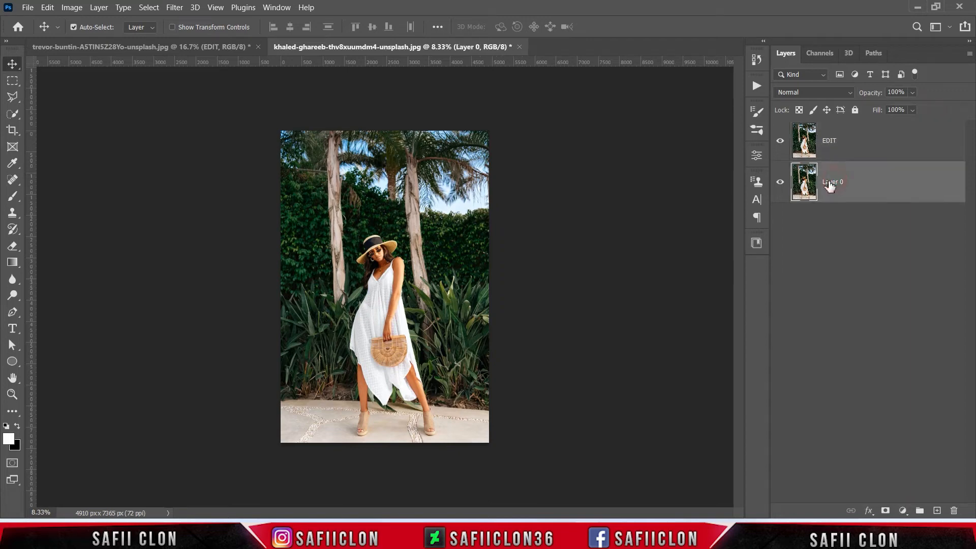
{"action": "double_click", "coordinate": [834, 183]}
{"action": "type", "text": "ORIGINAL"}
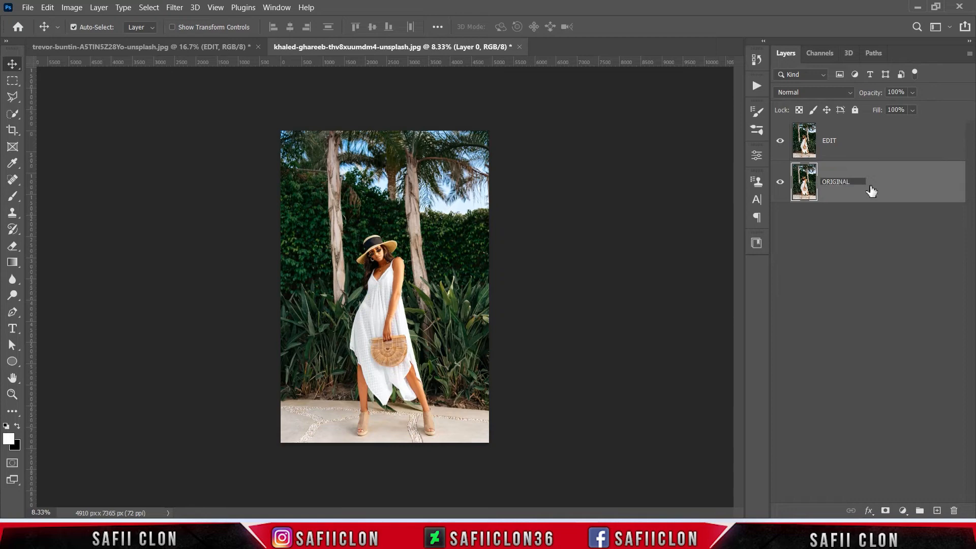
{"action": "key", "text": "Return"}
Step: Convert the EDIT layer to a smart object
{"action": "left_click", "coordinate": [874, 147]}
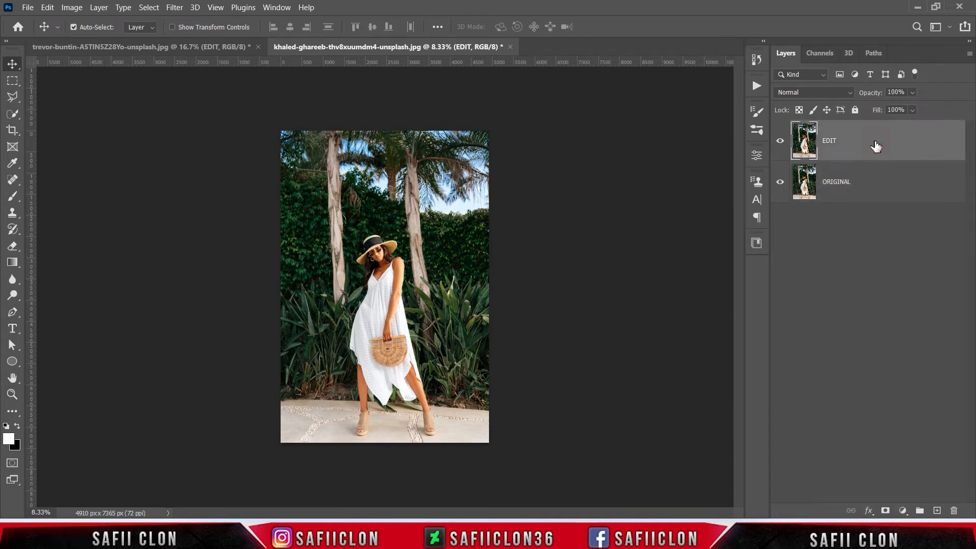
{"action": "right_click", "coordinate": [875, 146]}
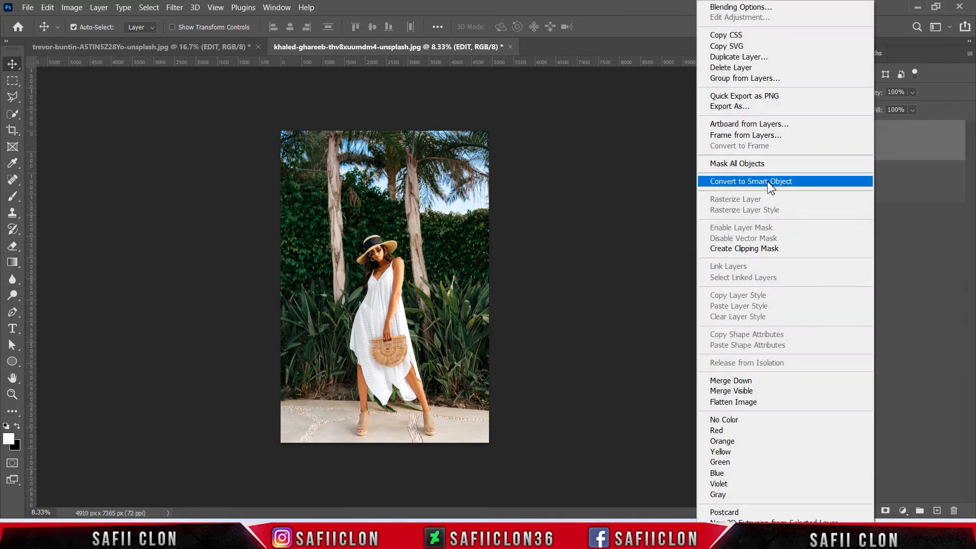
{"action": "left_click", "coordinate": [770, 186]}
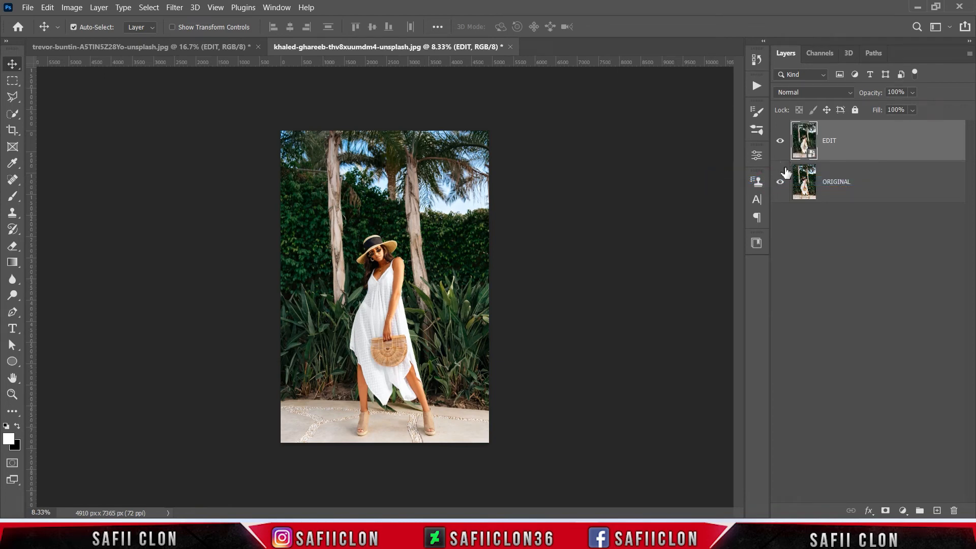
Step: Load the OUTD.xmp settings into the Camera Raw Filter for the EDIT layer of the white-dress photo
{"action": "left_click", "coordinate": [172, 8]}
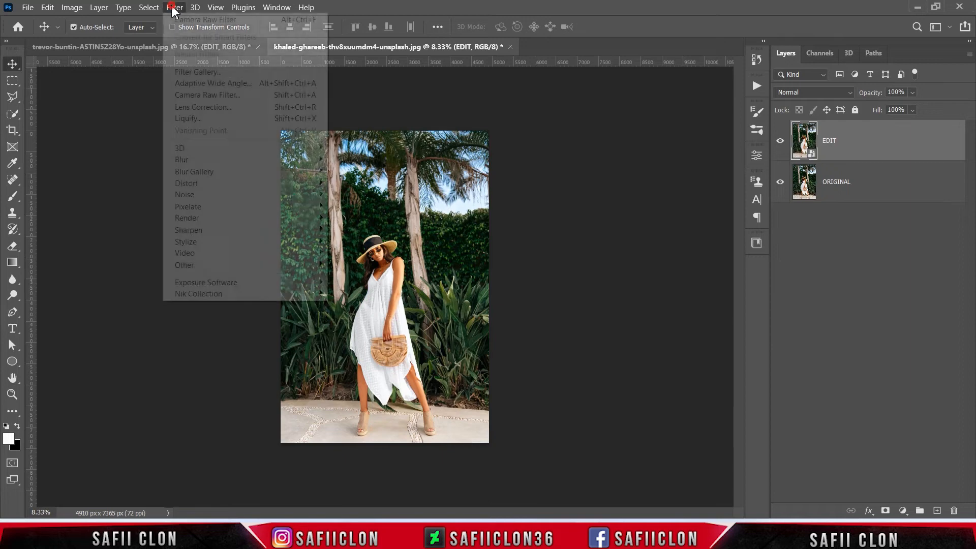
{"action": "left_click", "coordinate": [217, 94]}
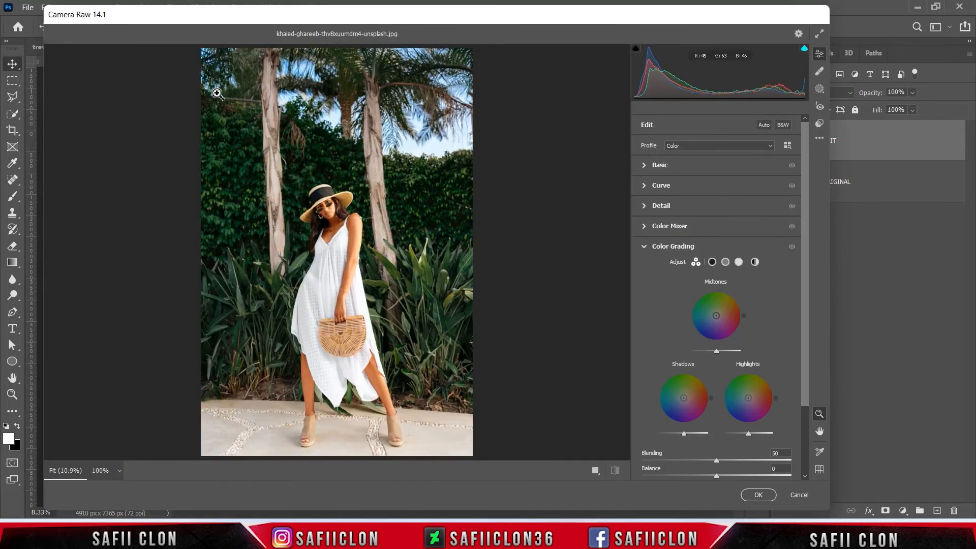
{"action": "left_click", "coordinate": [819, 138]}
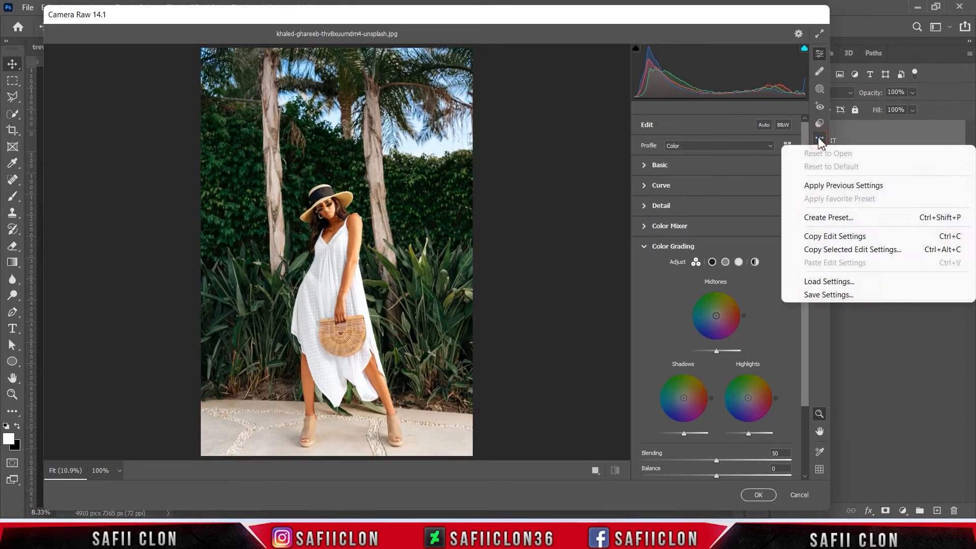
{"action": "left_click", "coordinate": [849, 282]}
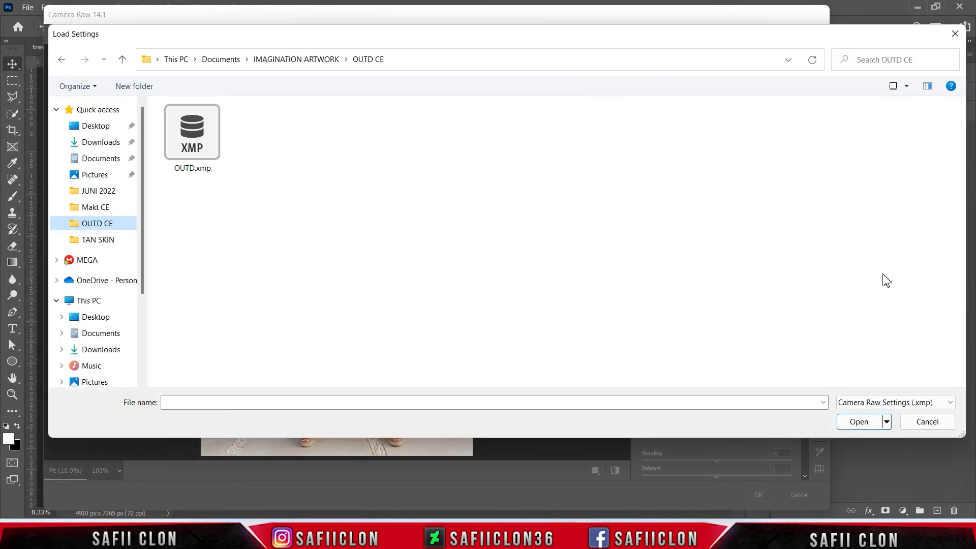
{"action": "left_click", "coordinate": [192, 134]}
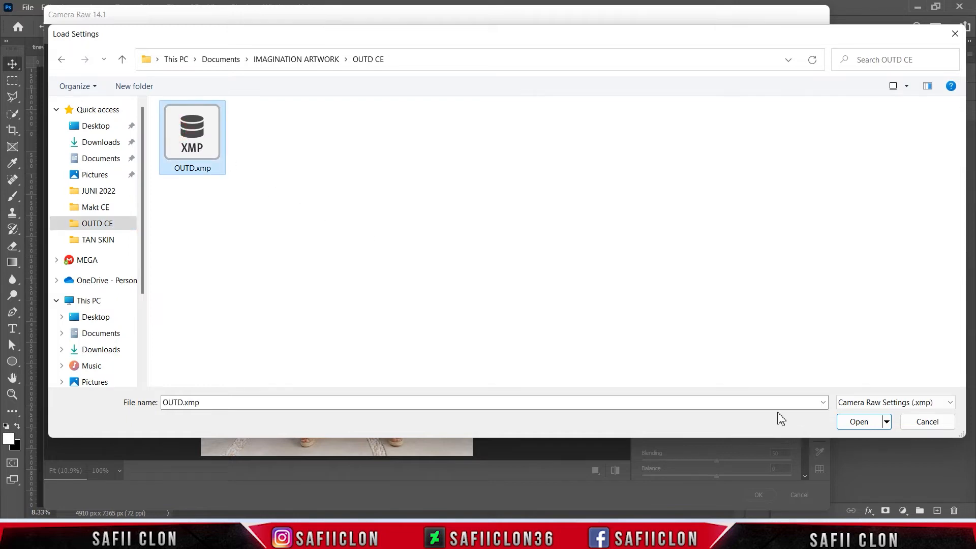
{"action": "left_click", "coordinate": [861, 422]}
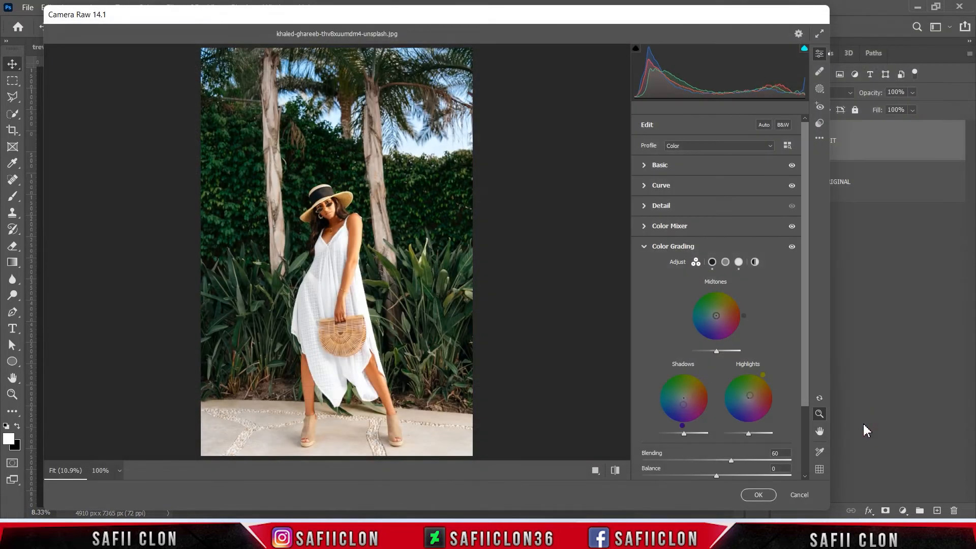
Step: Compare the before and after views, apply the Camera Raw grade to the white-dress photo, and check the EDIT layer against ORIGINAL
{"action": "left_click", "coordinate": [594, 470]}
{"action": "left_click", "coordinate": [568, 471]}
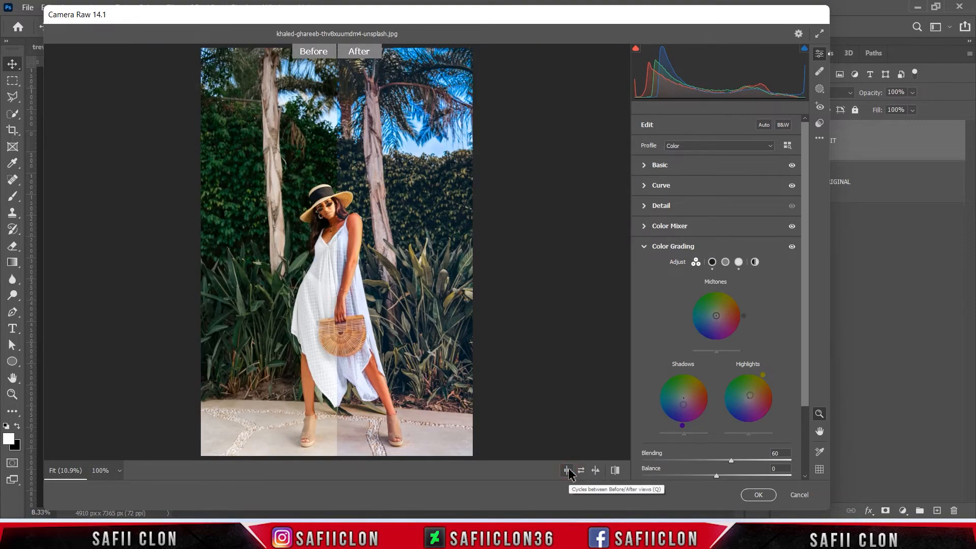
{"action": "left_click", "coordinate": [568, 470]}
{"action": "left_click", "coordinate": [567, 471]}
{"action": "left_click", "coordinate": [567, 471]}
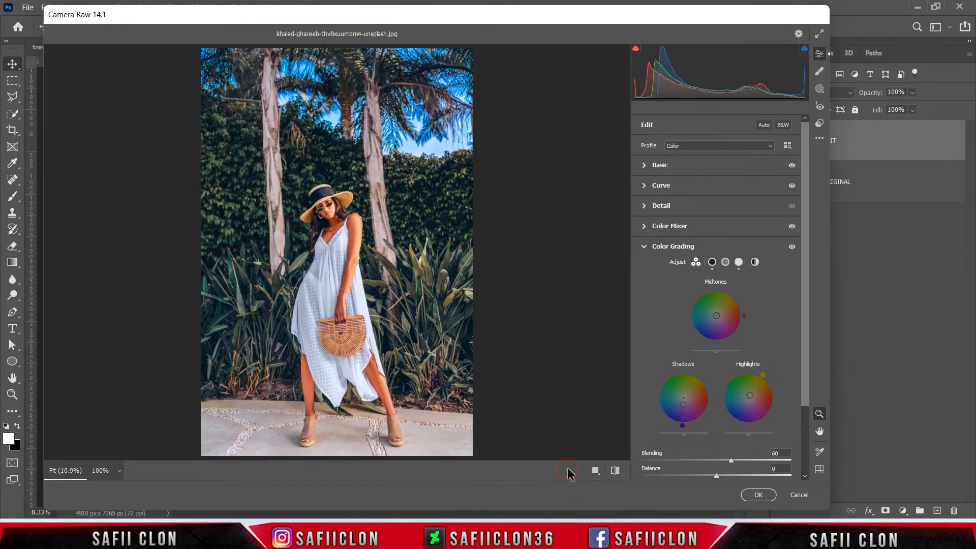
{"action": "left_click", "coordinate": [758, 495]}
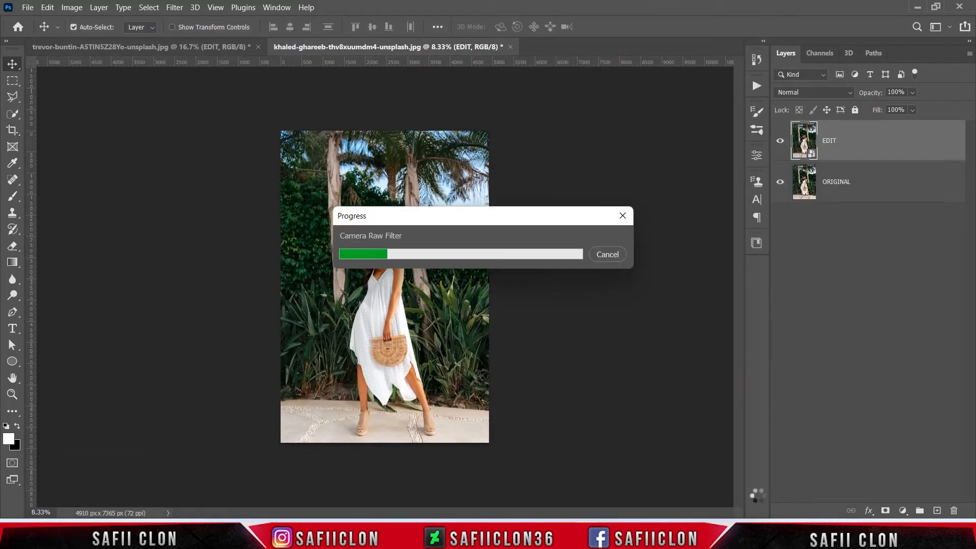
{"action": "left_click", "coordinate": [781, 143]}
{"action": "left_click", "coordinate": [781, 143]}
{"action": "left_click", "coordinate": [781, 143]}
{"action": "left_click", "coordinate": [781, 145]}
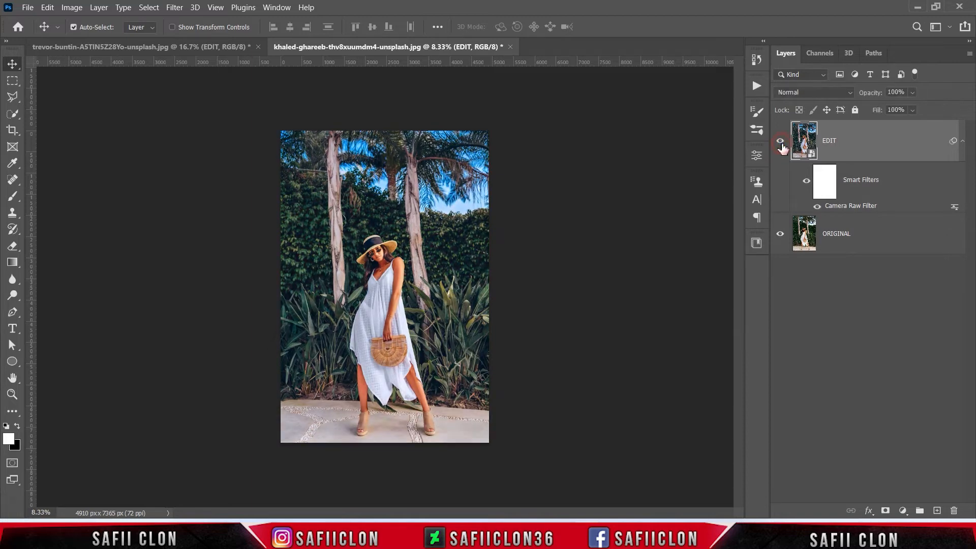
Step: Open the photo of the woman in a yellow skirt holding a phone from the OUTD CE folder
{"action": "left_click", "coordinate": [28, 8]}
{"action": "left_click", "coordinate": [38, 31]}
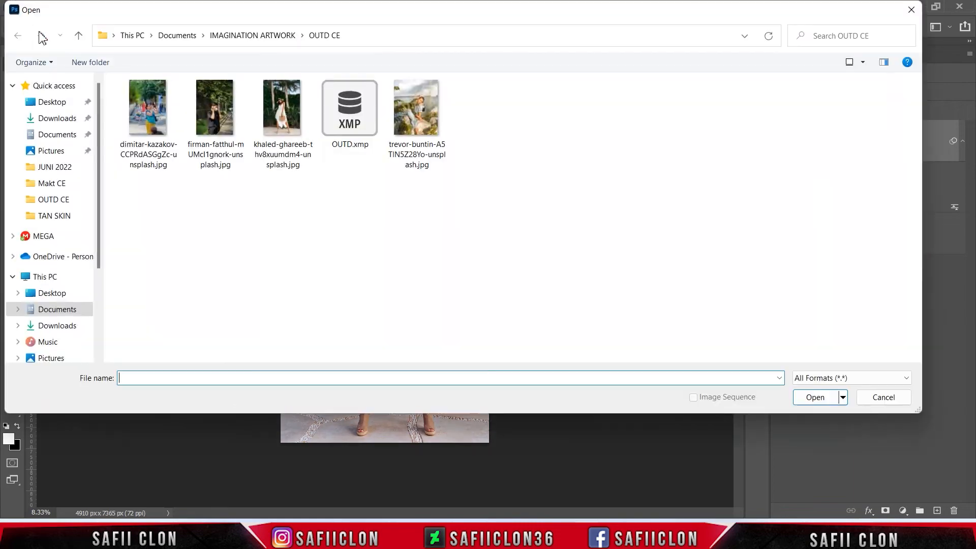
{"action": "left_click", "coordinate": [151, 132]}
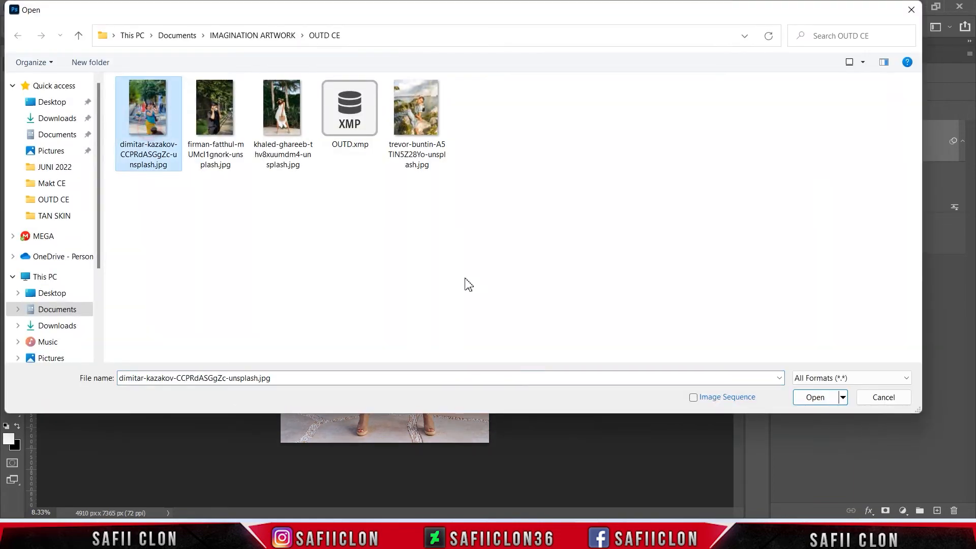
{"action": "left_click", "coordinate": [818, 400]}
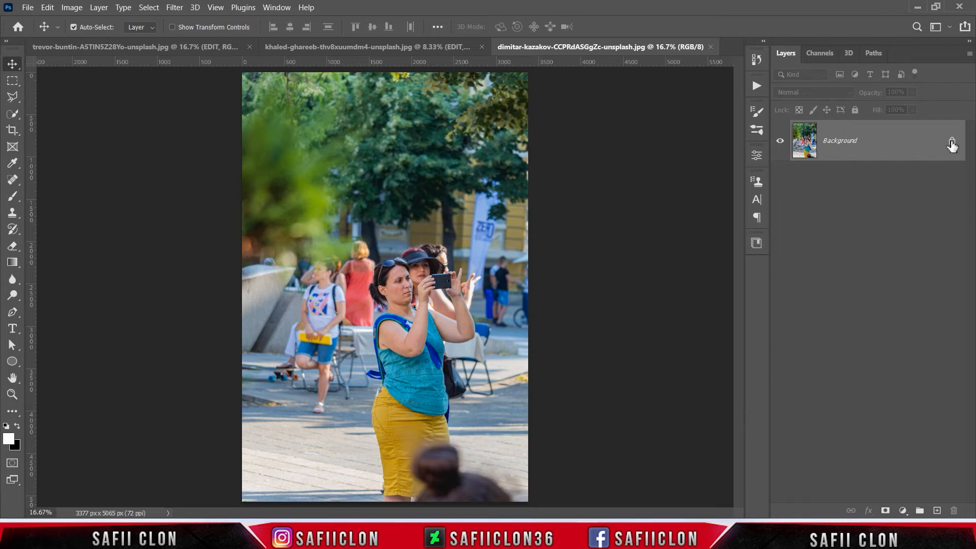
Step: Unlock the Background layer of the yellow-skirt photo and duplicate it
{"action": "left_click", "coordinate": [951, 140]}
{"action": "key", "text": "ctrl"}
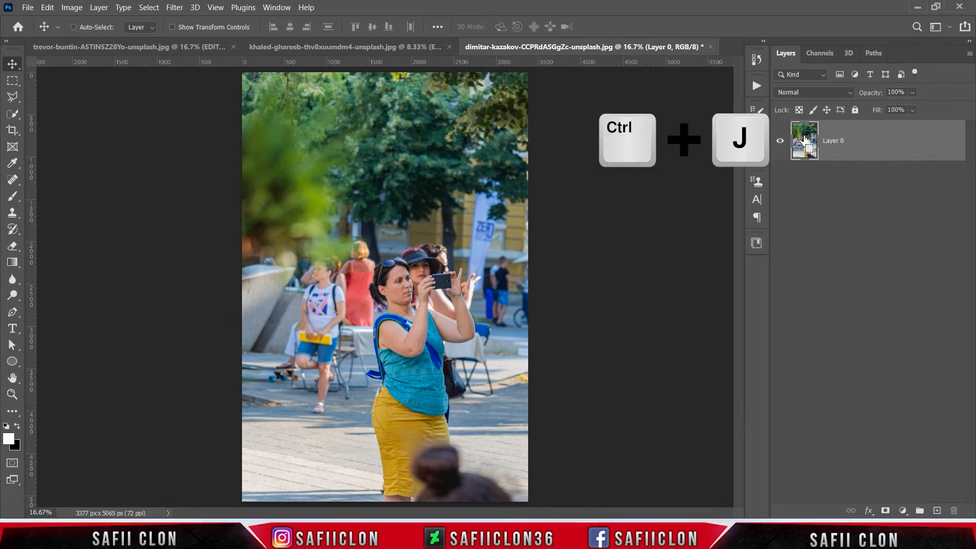
{"action": "key", "text": "ctrl+j"}
{"action": "left_click", "coordinate": [885, 146]}
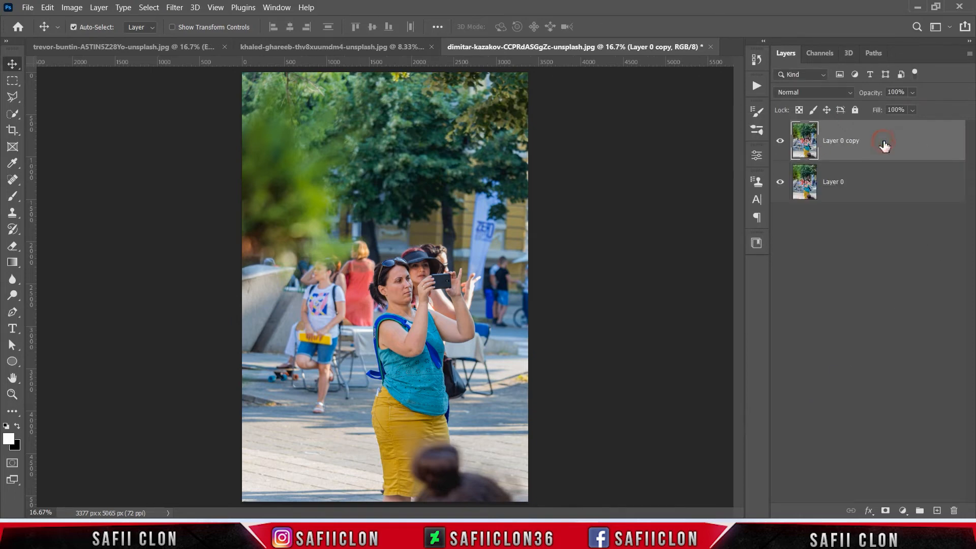
Step: Rename the duplicated layer EDIT and the layer beneath it ORIGINAL in the yellow-skirt photo
{"action": "double_click", "coordinate": [849, 141]}
{"action": "type", "text": "EDIT"}
{"action": "key", "text": "Return"}
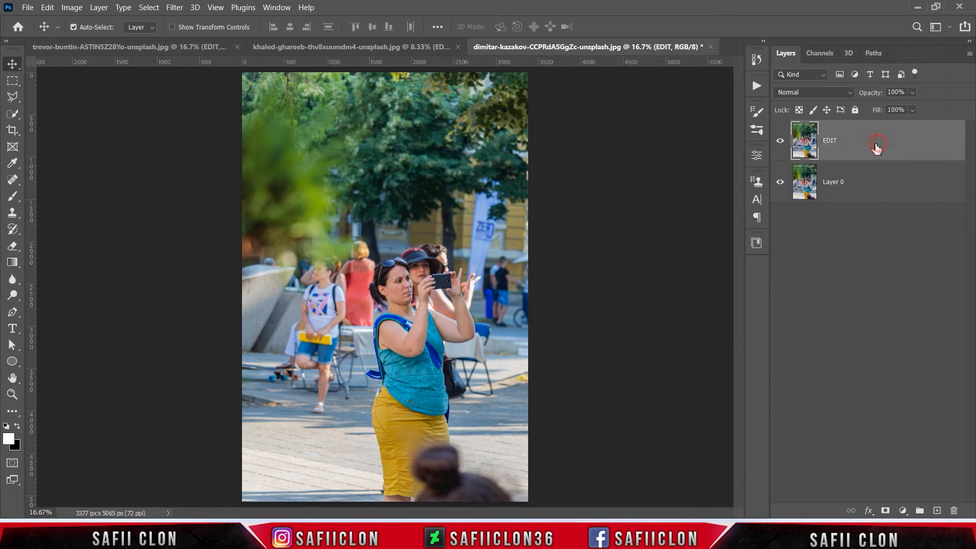
{"action": "left_click", "coordinate": [833, 185]}
{"action": "double_click", "coordinate": [831, 184]}
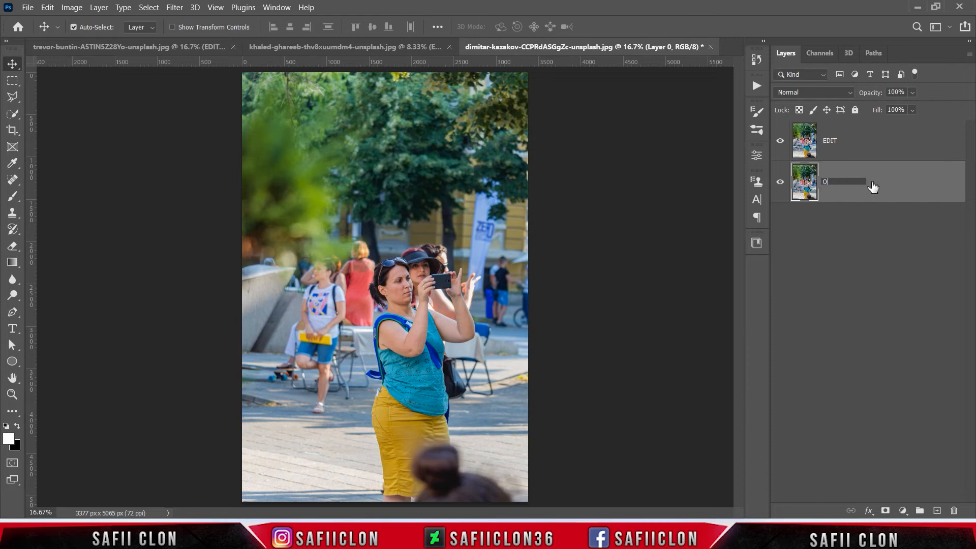
{"action": "key", "text": "Return"}
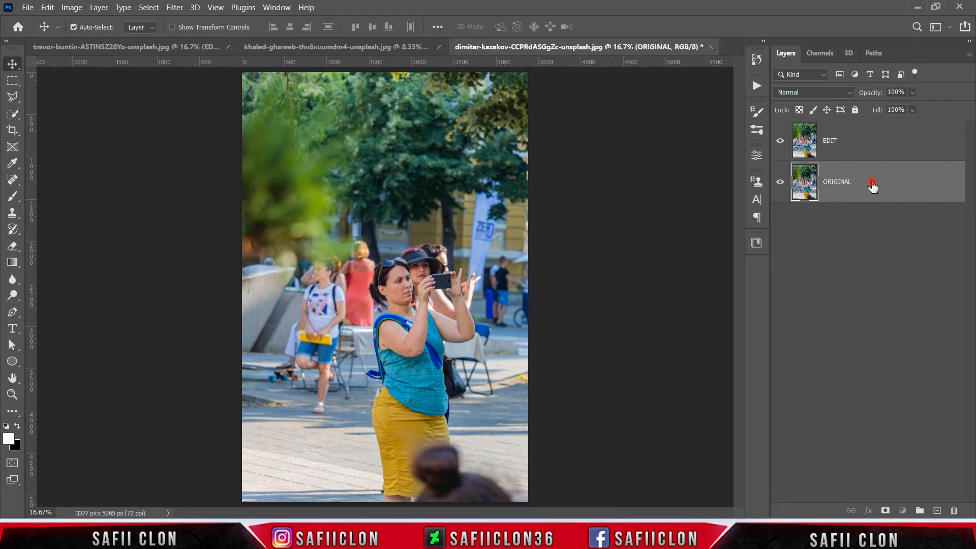
Step: Load the OUTD.xmp settings into the Camera Raw Filter for the EDIT layer of the yellow-skirt photo
{"action": "left_click", "coordinate": [865, 145]}
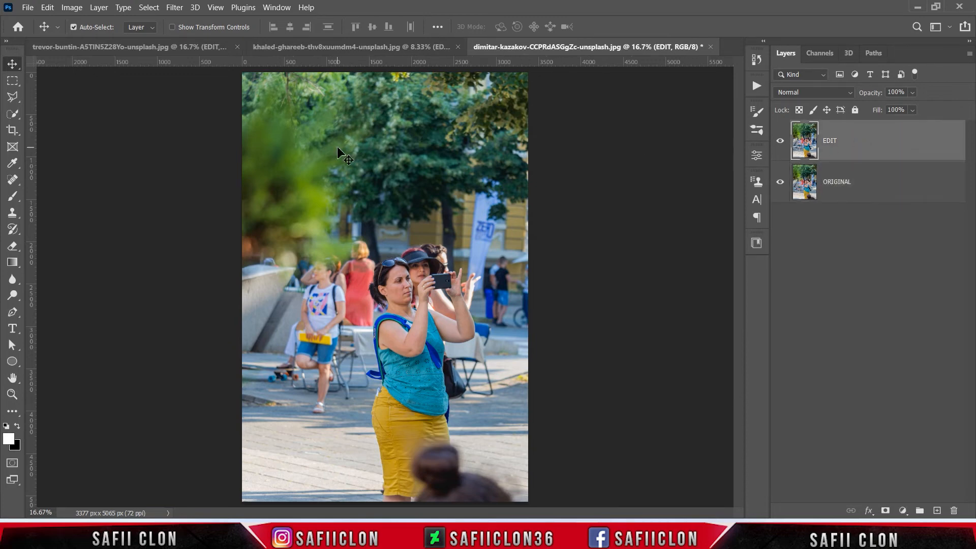
{"action": "left_click", "coordinate": [174, 8]}
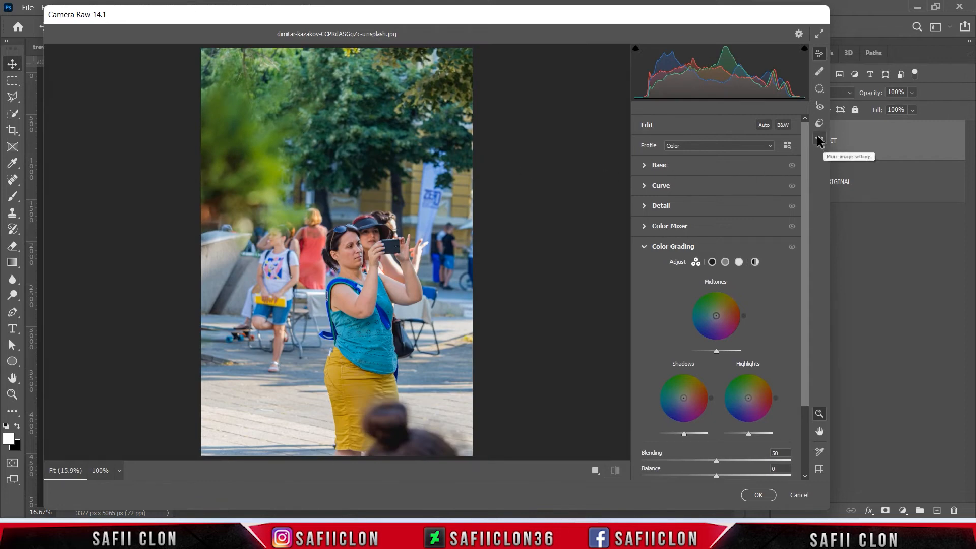
{"action": "left_click", "coordinate": [819, 139]}
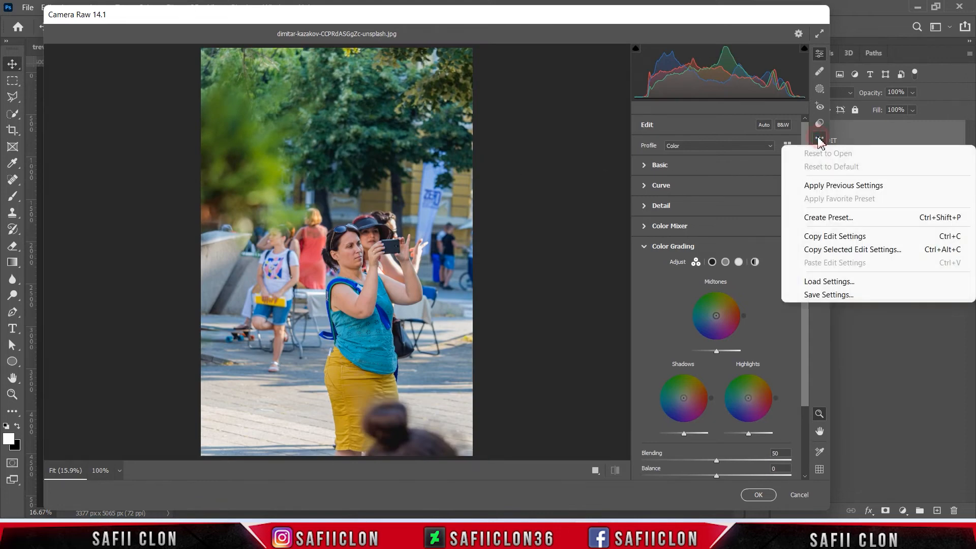
{"action": "left_click", "coordinate": [855, 282]}
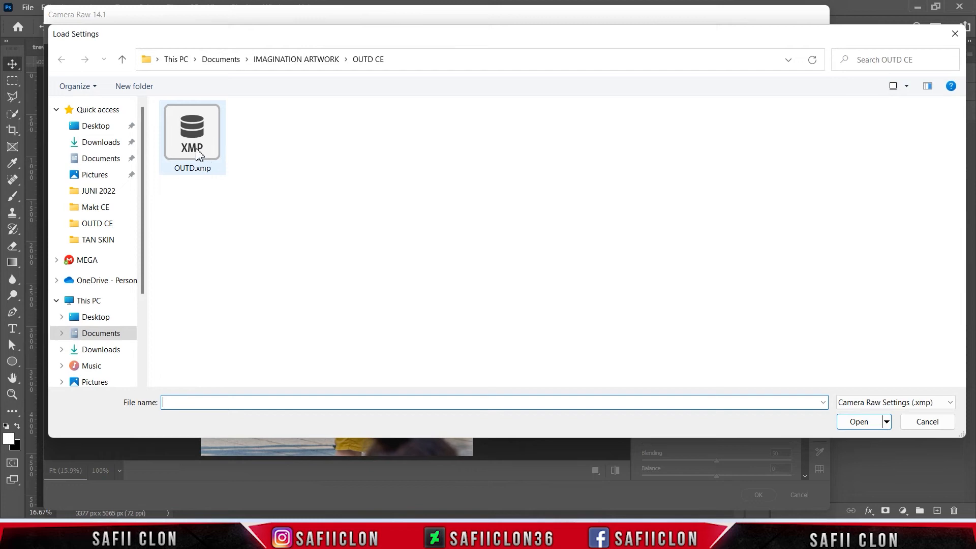
{"action": "left_click", "coordinate": [202, 153]}
{"action": "left_click", "coordinate": [862, 424]}
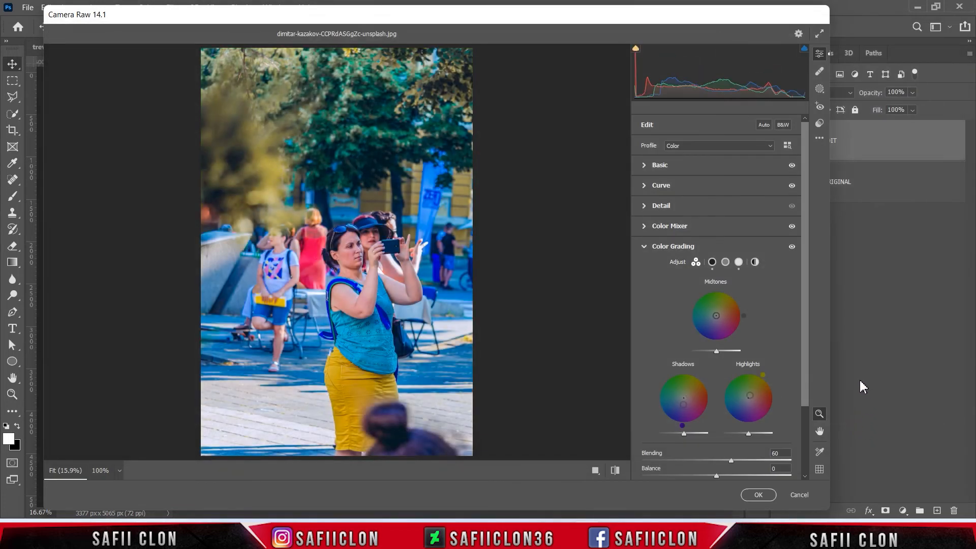
Step: Compare the before and after views, apply the Camera Raw grade to the yellow-skirt photo, and check the EDIT layer against ORIGINAL
{"action": "left_click", "coordinate": [596, 470]}
{"action": "left_click", "coordinate": [567, 471]}
{"action": "left_click", "coordinate": [566, 471]}
{"action": "left_click", "coordinate": [567, 471]}
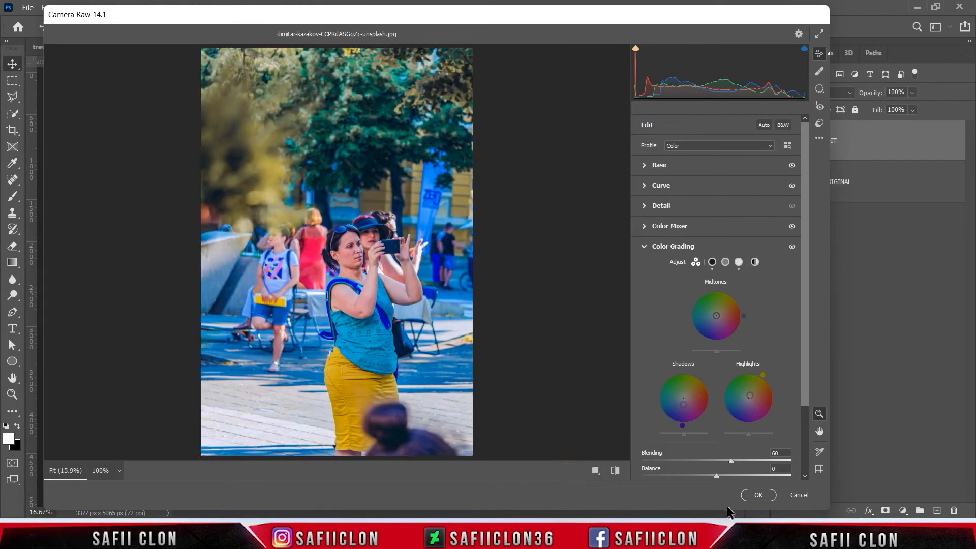
{"action": "left_click", "coordinate": [751, 494]}
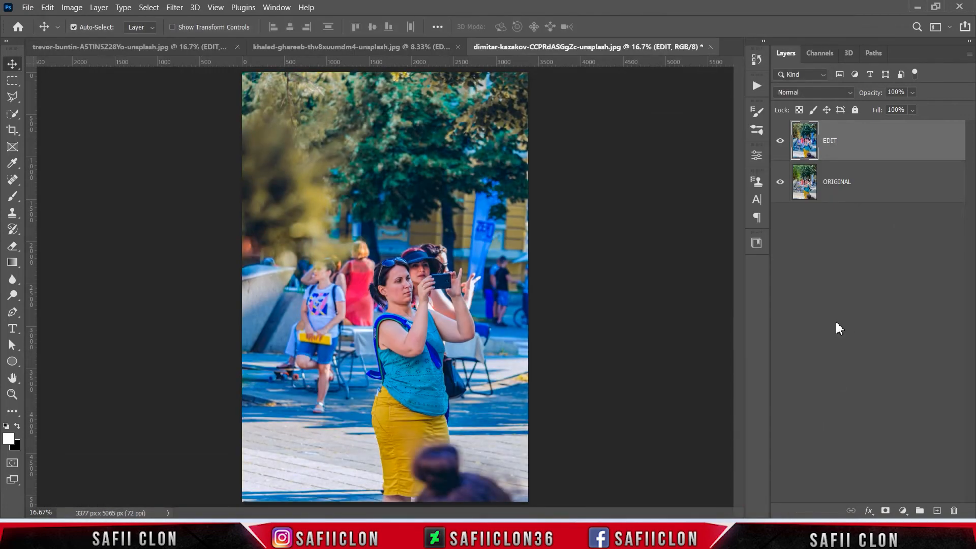
{"action": "left_click", "coordinate": [780, 141]}
{"action": "left_click", "coordinate": [780, 141]}
{"action": "left_click", "coordinate": [780, 141]}
{"action": "left_click", "coordinate": [780, 141]}
Step: Open the photo of the man in a black shirt and face mask from the OUTD CE folder
{"action": "left_click", "coordinate": [28, 8]}
{"action": "left_click", "coordinate": [43, 30]}
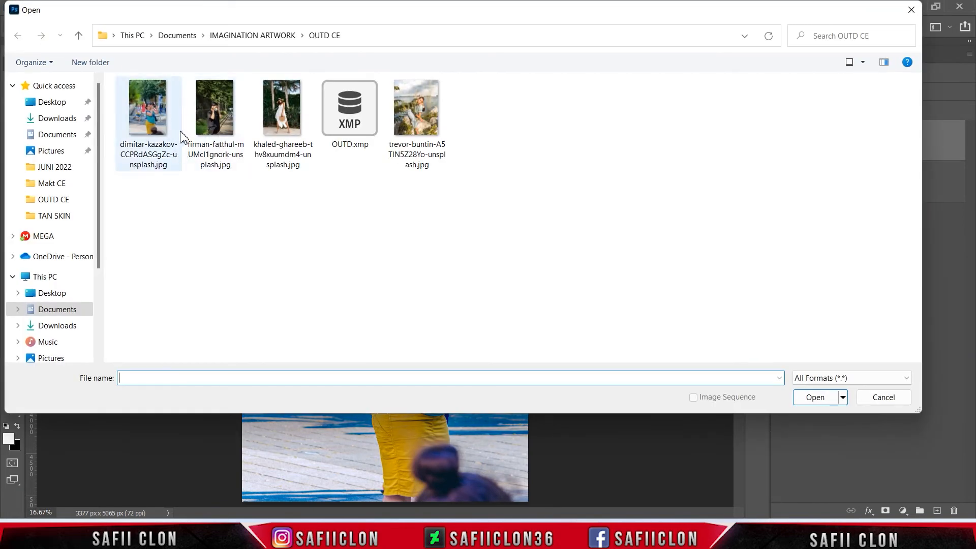
{"action": "left_click", "coordinate": [225, 142]}
{"action": "left_click", "coordinate": [820, 400]}
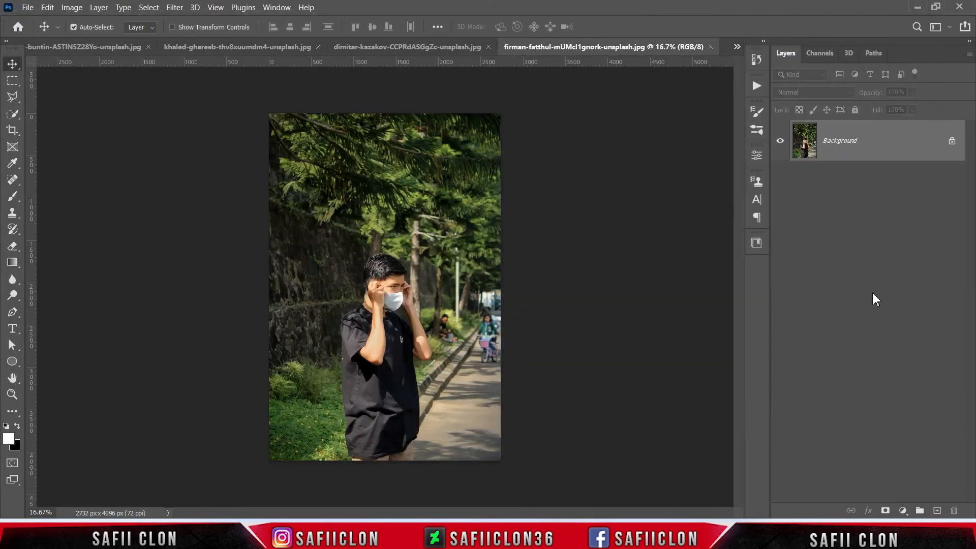
Step: Unlock the Background layer of the masked man's photo and duplicate it
{"action": "left_click", "coordinate": [950, 143]}
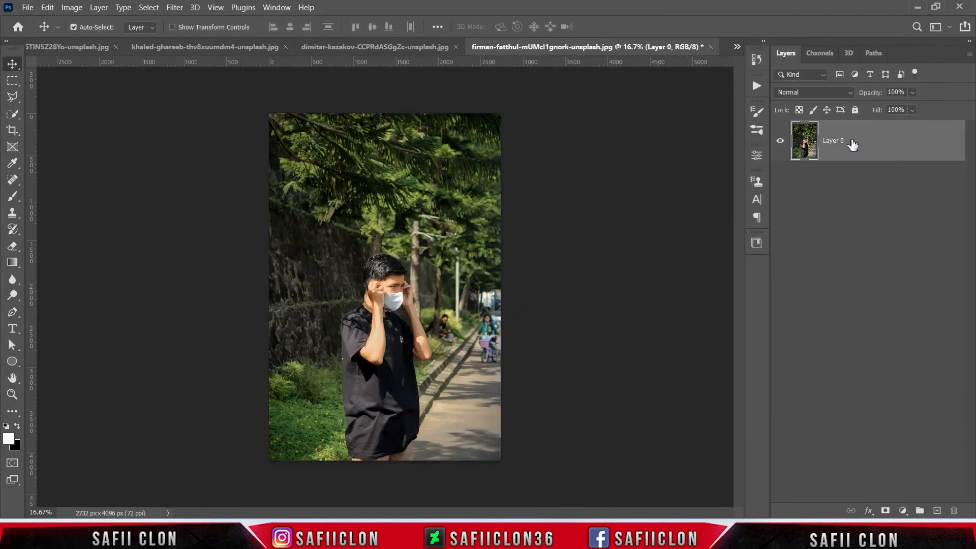
{"action": "right_click", "coordinate": [858, 145]}
{"action": "left_click", "coordinate": [726, 58]}
{"action": "left_click", "coordinate": [762, 162]}
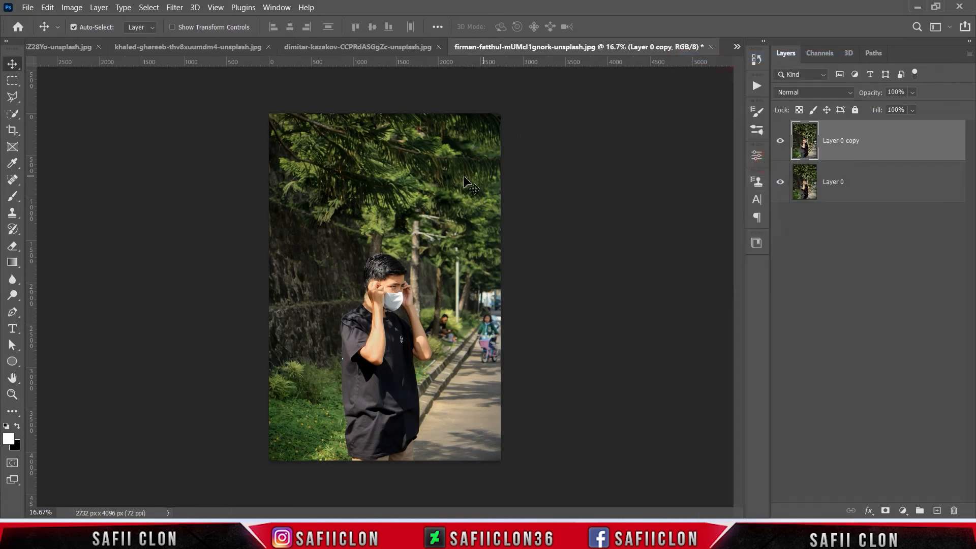
Step: Reapply the last Camera Raw Filter to the duplicated layer and compare it with the ungraded layer beneath
{"action": "left_click", "coordinate": [175, 8]}
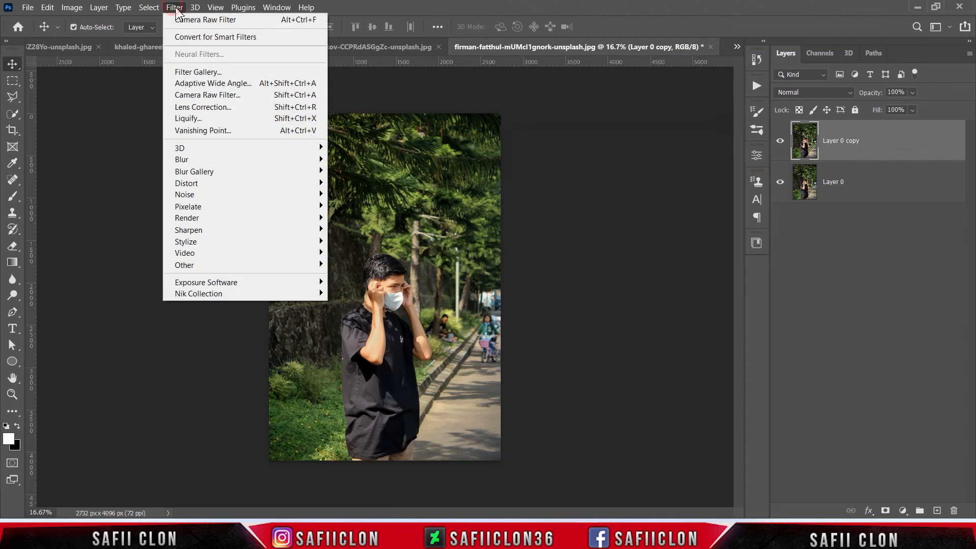
{"action": "left_click", "coordinate": [227, 21]}
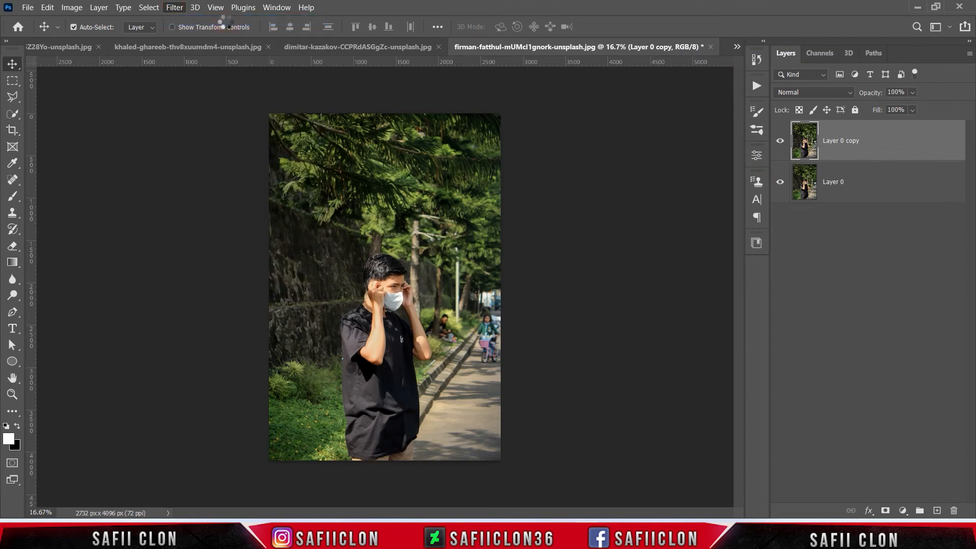
{"action": "left_click", "coordinate": [781, 149]}
{"action": "left_click", "coordinate": [781, 149]}
{"action": "left_click", "coordinate": [781, 148]}
{"action": "left_click", "coordinate": [781, 149]}
Step: Examine the masked man's graded photo up close and as a whole, and compare it with the ungraded layer
{"action": "key", "text": "ctrl+plus"}
{"action": "key", "text": "ctrl+plus"}
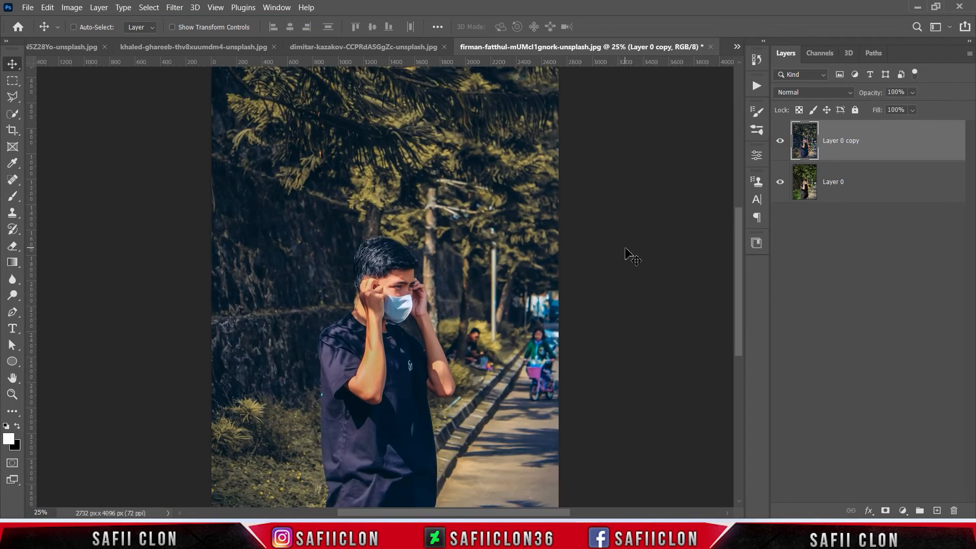
{"action": "key", "text": "ctrl+minus"}
{"action": "key", "text": "ctrl+minus"}
{"action": "key", "text": "ctrl+minus"}
{"action": "key", "text": "ctrl+plus"}
{"action": "key", "text": "ctrl+plus"}
{"action": "key", "text": "ctrl+minus"}
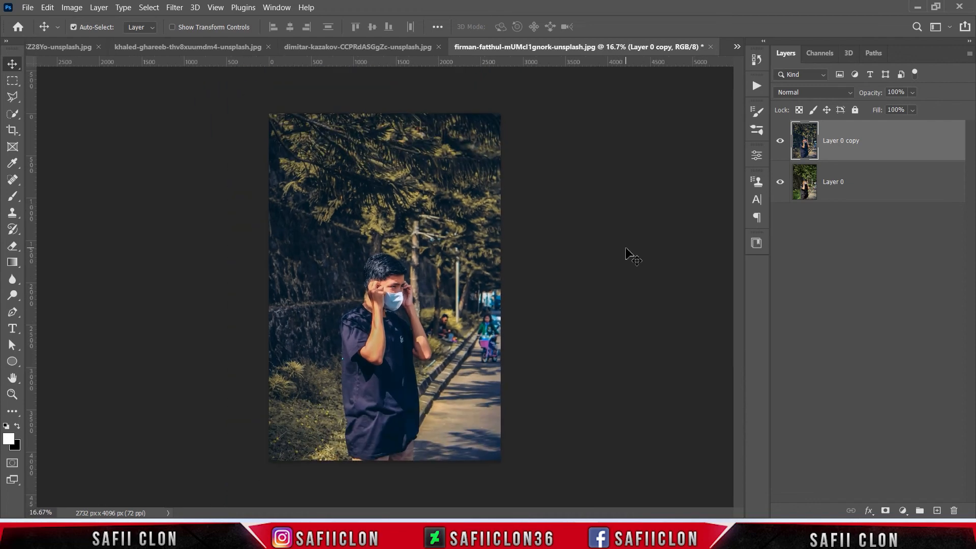
{"action": "left_click", "coordinate": [780, 141]}
{"action": "left_click", "coordinate": [780, 141]}
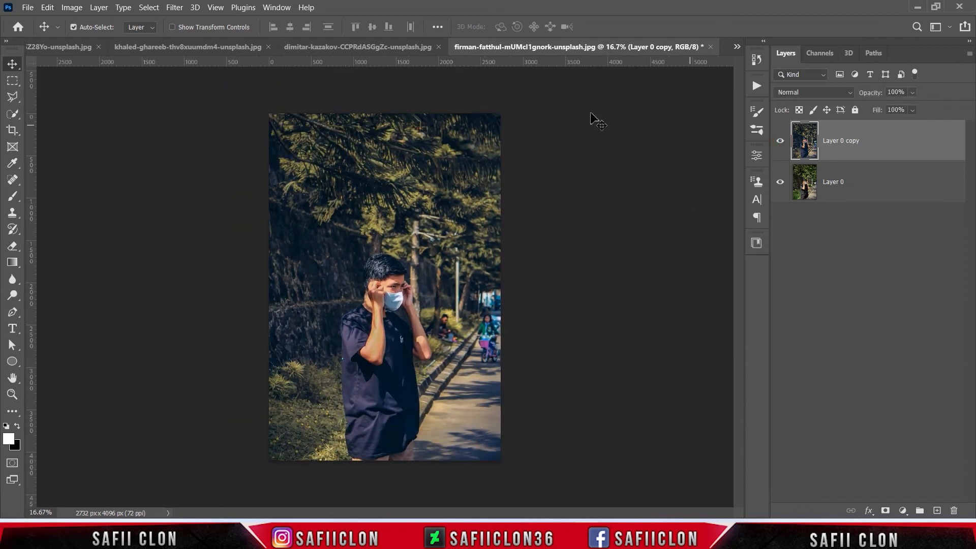
Step: Switch to the yellow-skirt photo and examine its grade against the ORIGINAL layer, up close and as a whole
{"action": "left_click", "coordinate": [397, 47]}
{"action": "left_click", "coordinate": [781, 144]}
{"action": "left_click", "coordinate": [780, 142]}
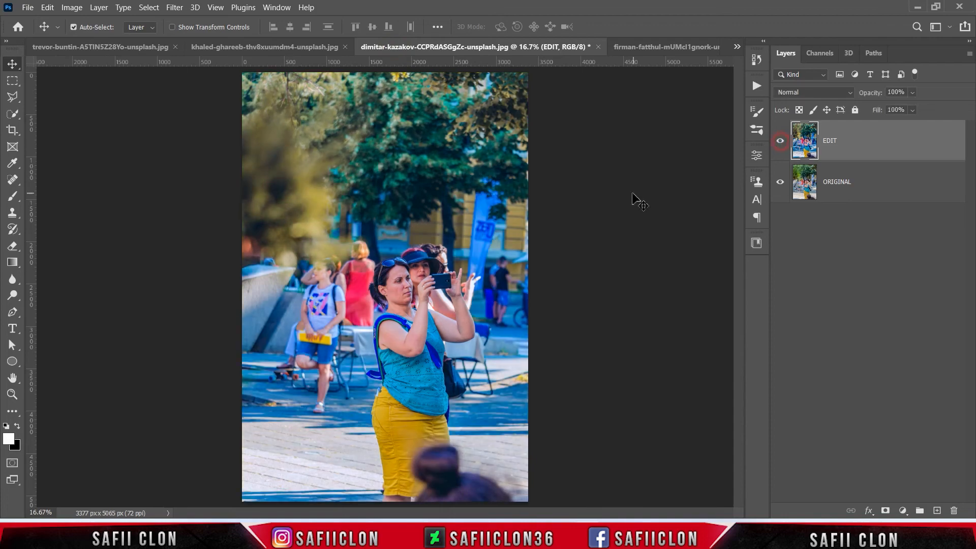
{"action": "key", "text": "ctrl+plus"}
{"action": "key", "text": "ctrl+plus"}
{"action": "key", "text": "ctrl+minus"}
{"action": "key", "text": "ctrl+minus"}
{"action": "key", "text": "ctrl+minus"}
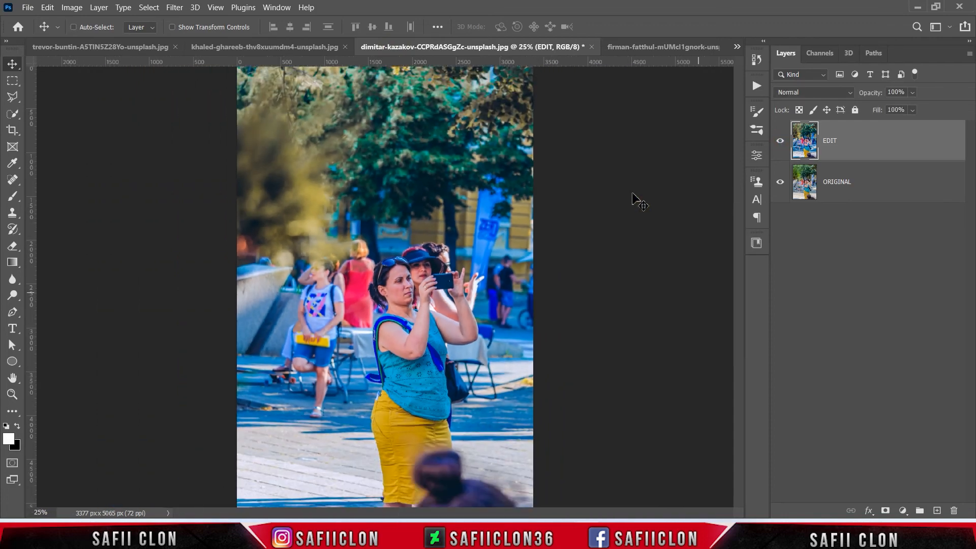
{"action": "key", "text": "ctrl+plus"}
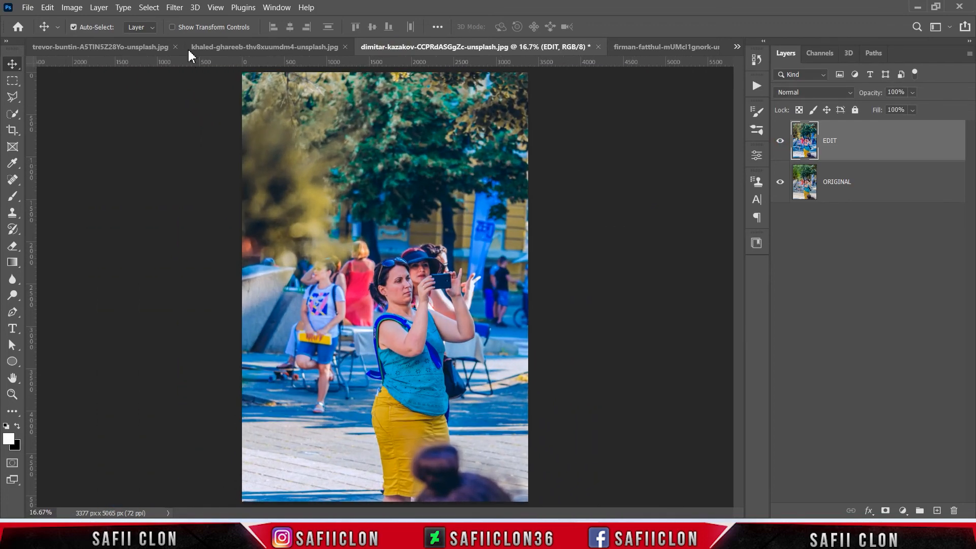
Step: Switch to the white-dress photo and examine its grade against the ORIGINAL layer, up close and as a whole
{"action": "left_click", "coordinate": [212, 47]}
{"action": "left_click", "coordinate": [780, 142]}
{"action": "left_click", "coordinate": [779, 142]}
{"action": "left_click", "coordinate": [780, 142]}
{"action": "left_click", "coordinate": [780, 143]}
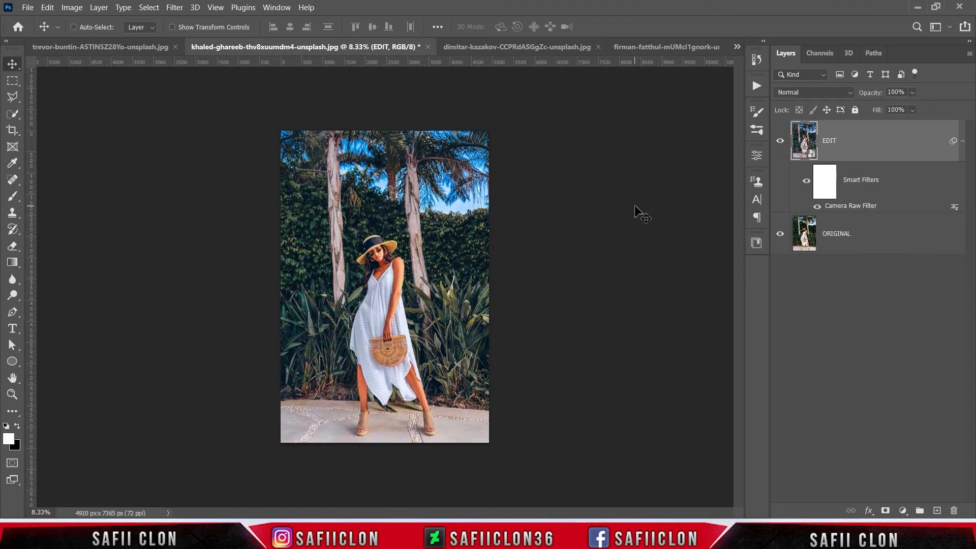
{"action": "key", "text": "ctrl+plus"}
{"action": "key", "text": "ctrl+plus"}
{"action": "key", "text": "ctrl+plus"}
{"action": "key", "text": "ctrl+minus"}
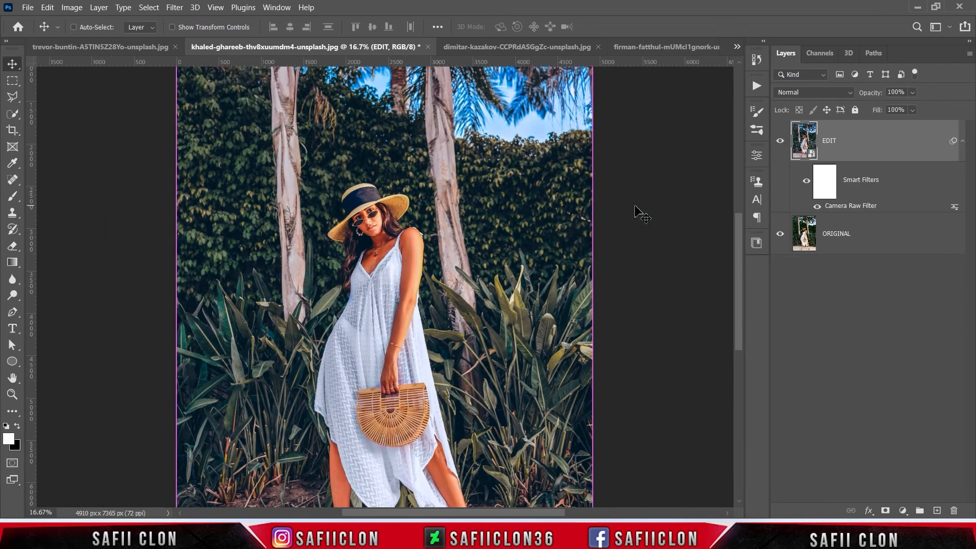
{"action": "key", "text": "ctrl+minus"}
{"action": "key", "text": "ctrl+minus"}
{"action": "key", "text": "ctrl+plus"}
{"action": "key", "text": "ctrl+minus"}
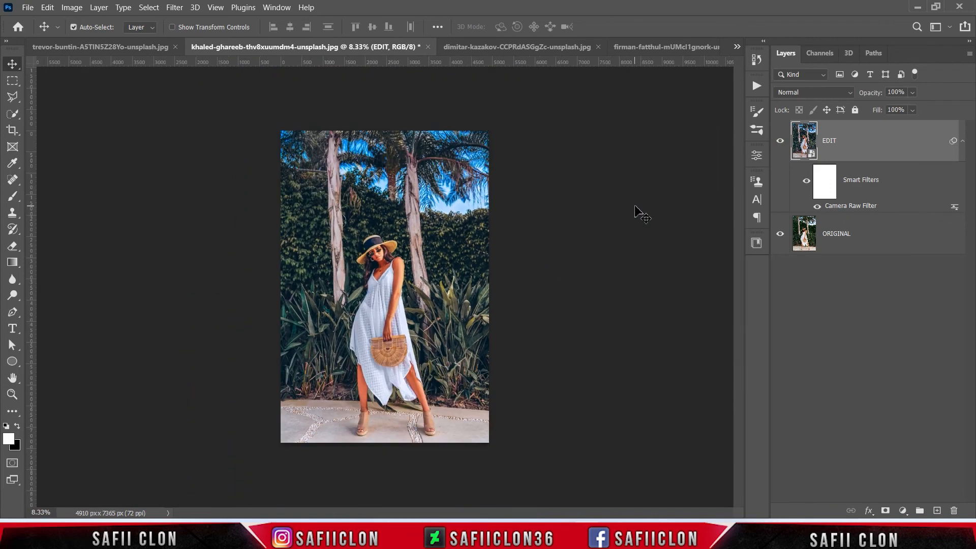